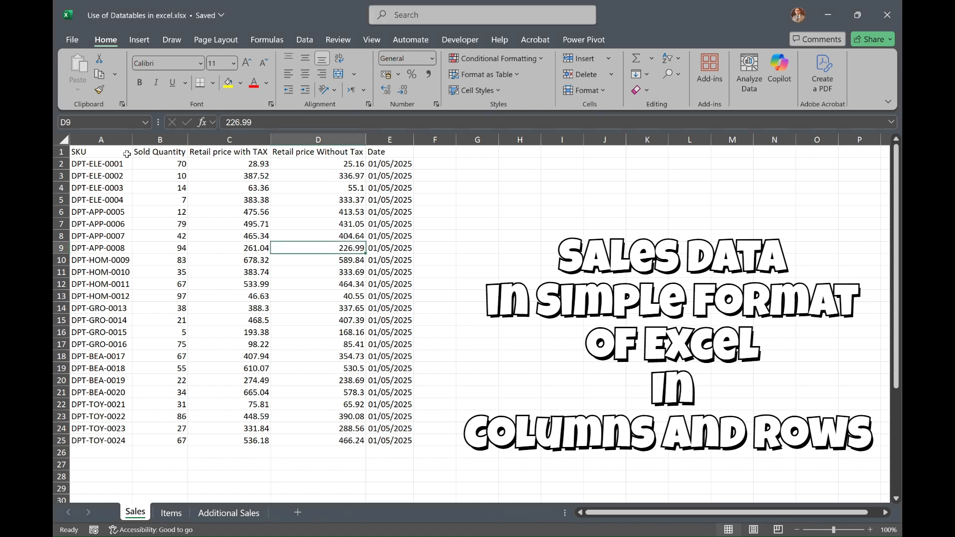
- Look over the Sales sheet's columns, from SKU and Sold Quantity through the retail prices to Date
{"action": "key", "text": "Up"}
{"action": "key", "text": "Left"}
{"action": "key", "text": "Up"}
{"action": "key", "text": "Left"}
{"action": "key", "text": "Up"}
{"action": "key", "text": "Up"}
{"action": "key", "text": "Up"}
{"action": "key", "text": "Up"}
{"action": "key", "text": "Up"}
{"action": "key", "text": "Up"}
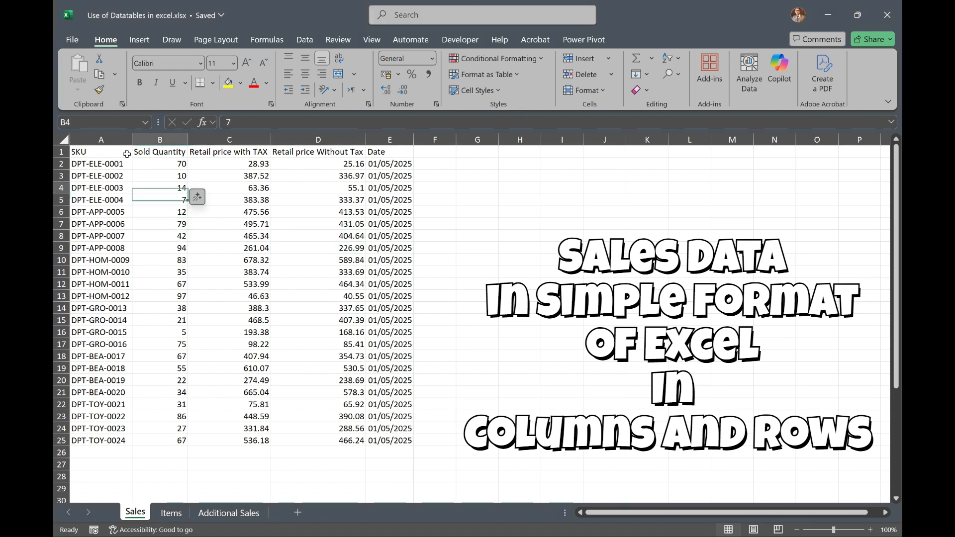
{"action": "key", "text": "Left"}
{"action": "key", "text": "Right"}
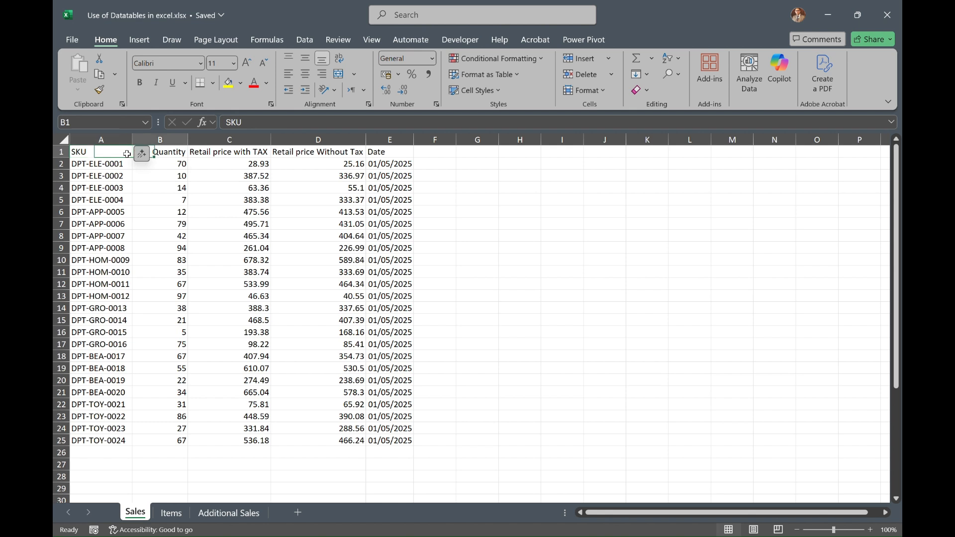
{"action": "key", "text": "Right"}
{"action": "key", "text": "Down"}
{"action": "key", "text": "Right"}
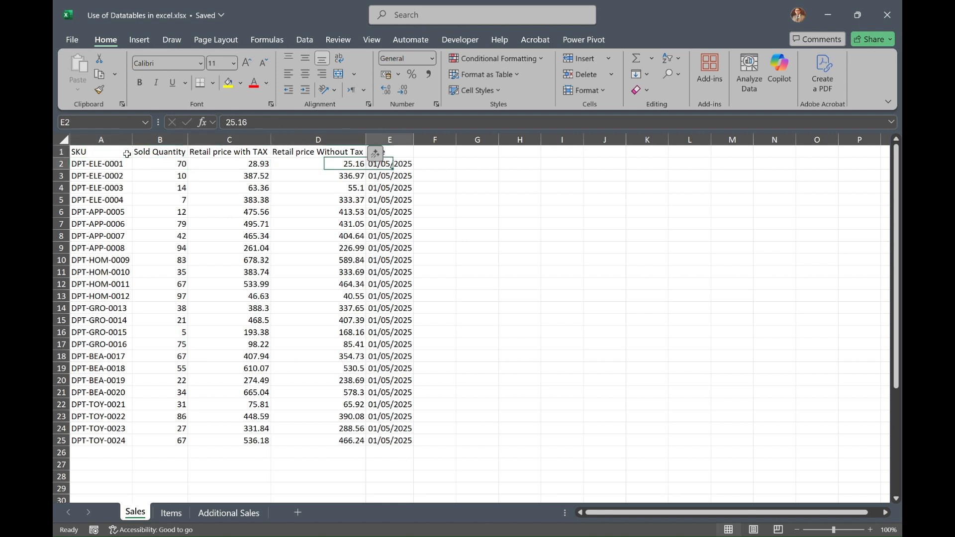
- Add the header "Total Sales" in cell F1, beside the Date column
{"action": "key", "text": "Right"}
{"action": "key", "text": "Right"}
{"action": "key", "text": "Up"}
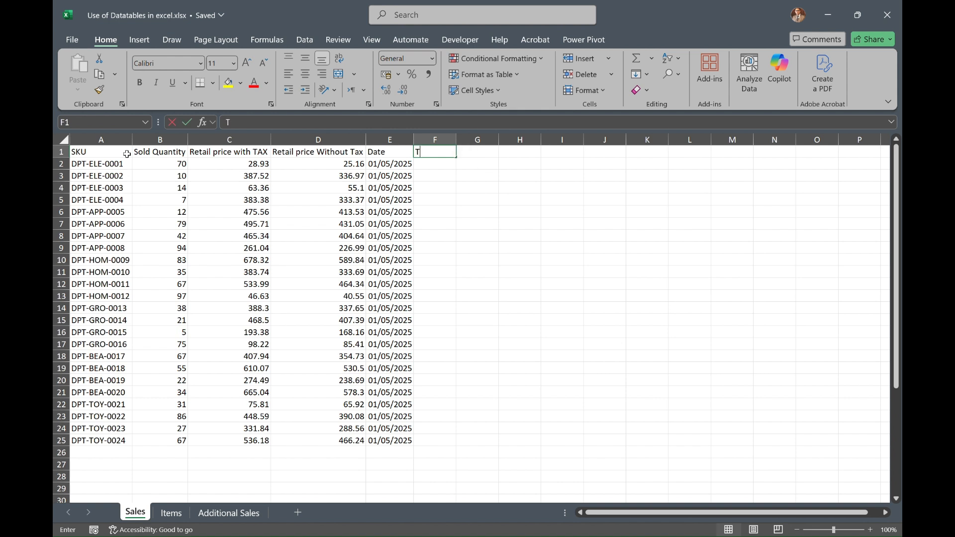
{"action": "type", "text": "Total"}
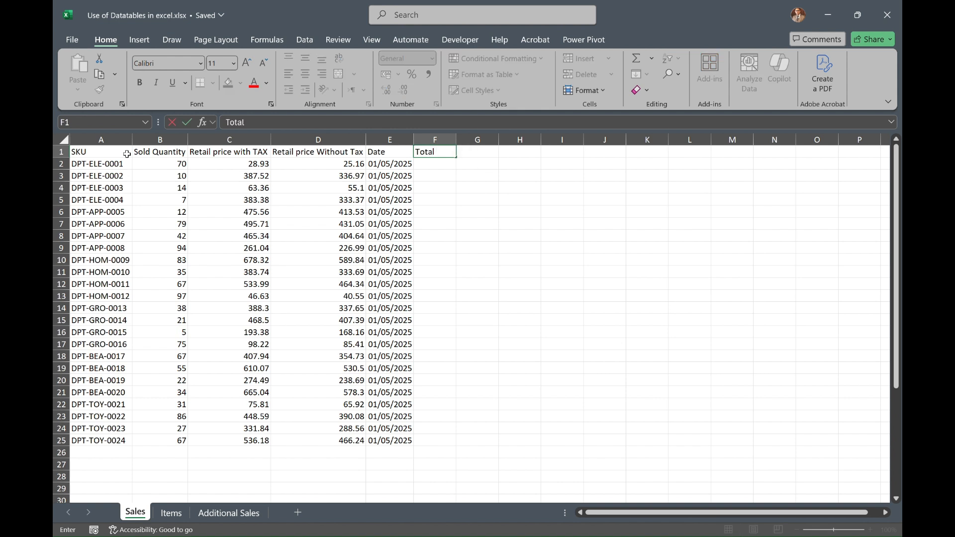
{"action": "type", "text": " Sales"}
{"action": "key", "text": "Return"}
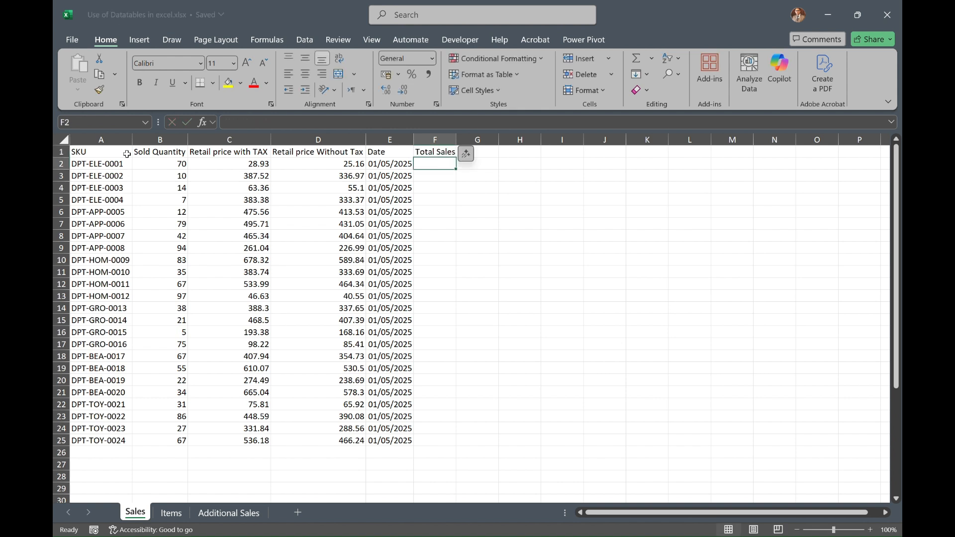
- Calculate Total Sales in F2 with =B2*C2 and fill the formula down to F25
{"action": "type", "text": "="}
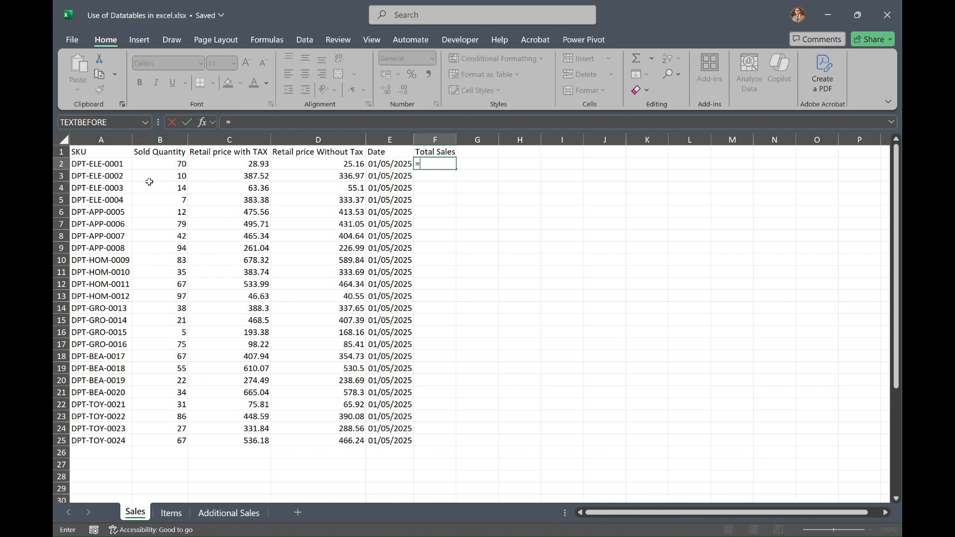
{"action": "left_click", "coordinate": [155, 167]}
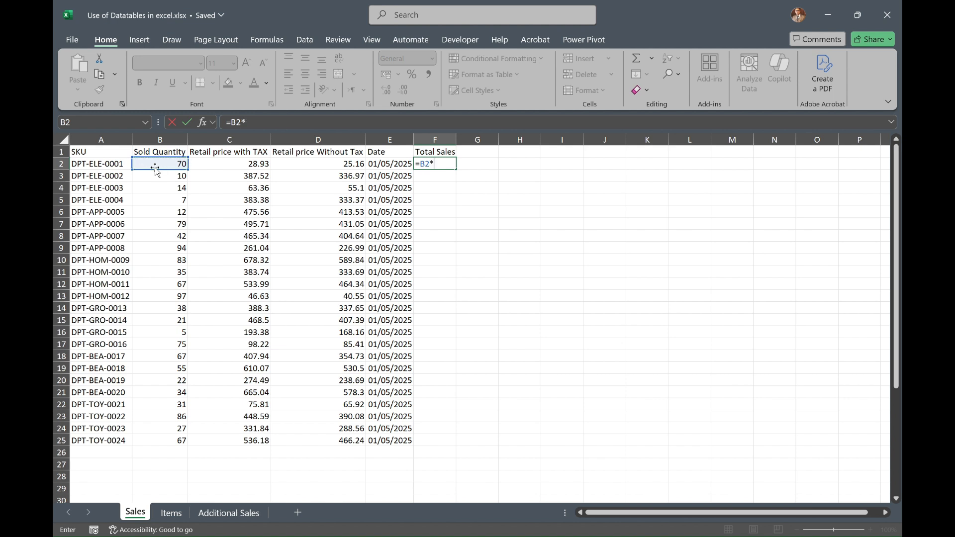
{"action": "left_click", "coordinate": [221, 164]}
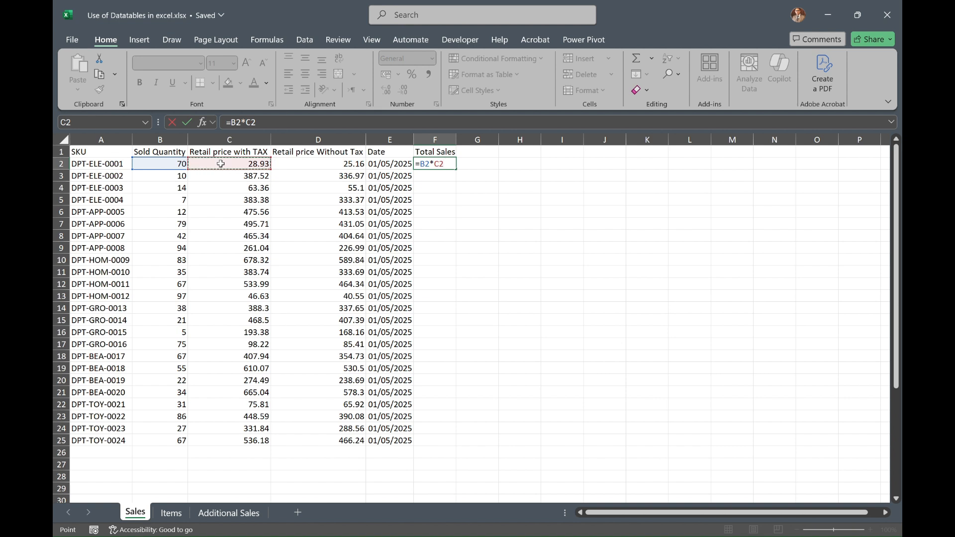
{"action": "key", "text": "Return"}
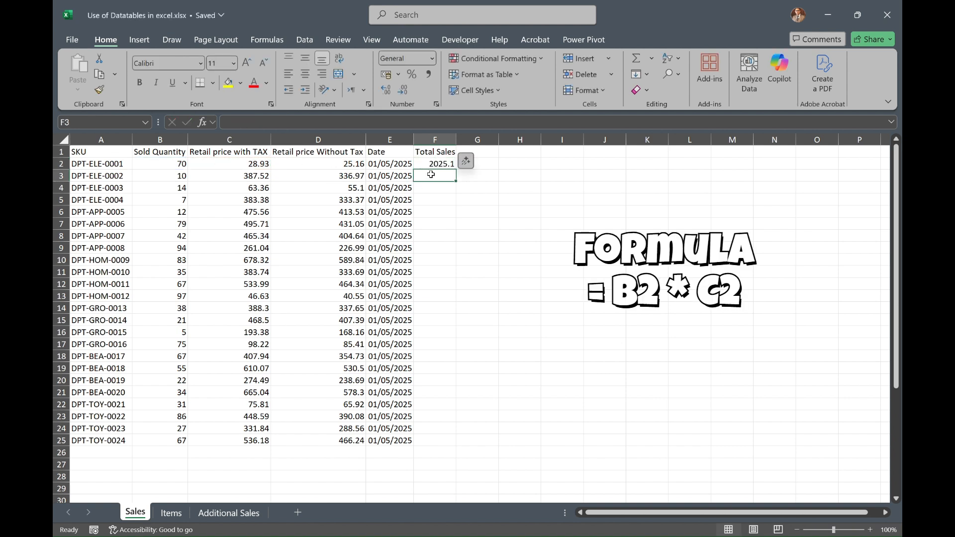
{"action": "left_click_drag", "start_coordinate": [431, 176], "coordinate": [442, 437]}
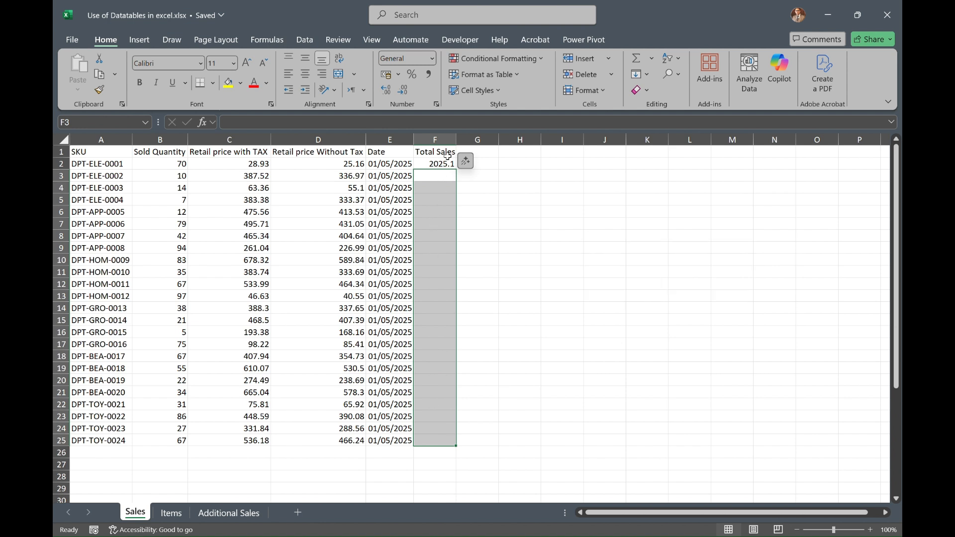
{"action": "left_click", "coordinate": [441, 164]}
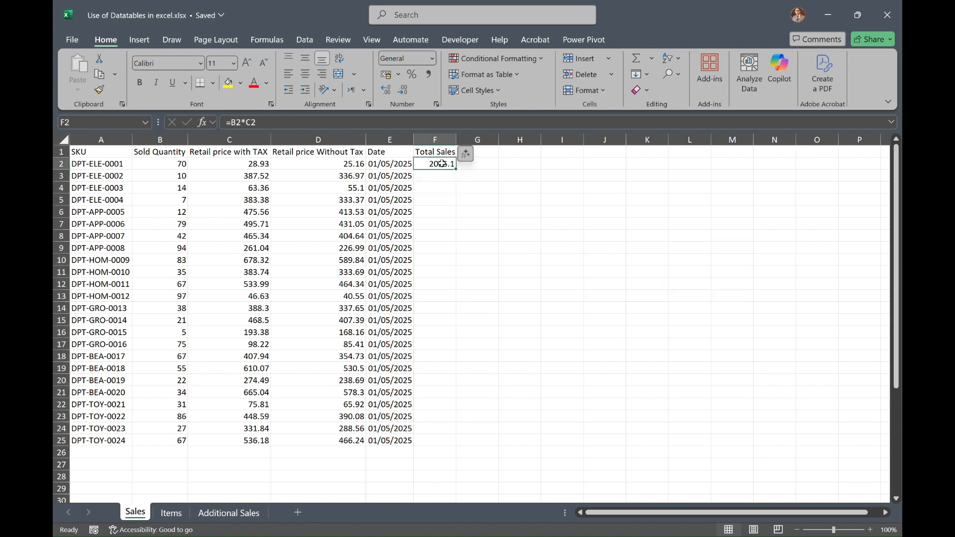
{"action": "left_click_drag", "start_coordinate": [457, 169], "coordinate": [452, 452]}
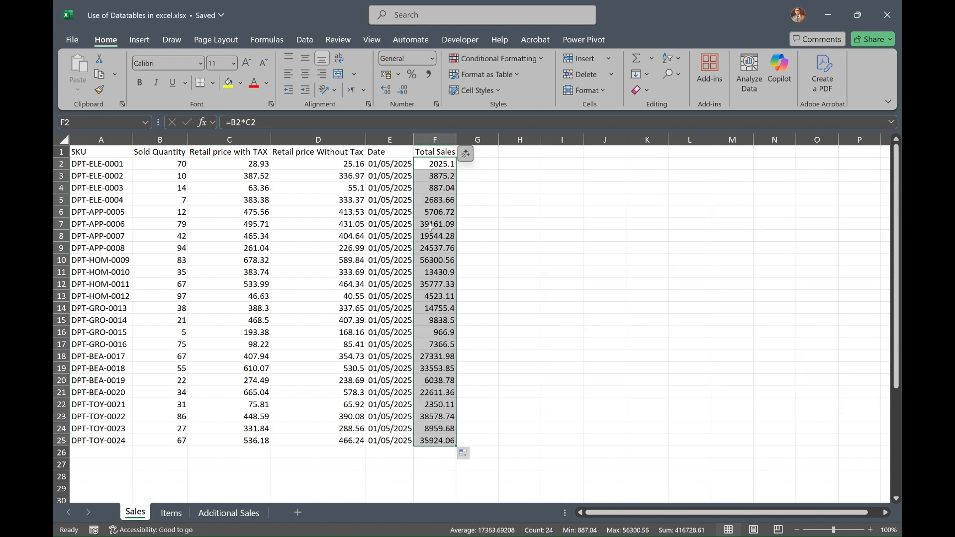
- Add the header "Brand" in G1 and fill the empty cells G2:G25 with yellow
{"action": "left_click", "coordinate": [440, 152]}
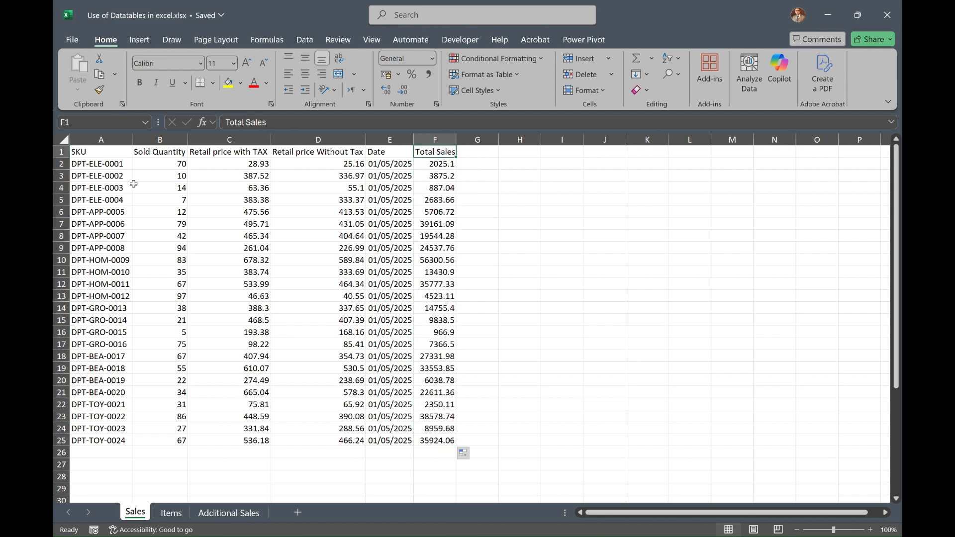
{"action": "left_click", "coordinate": [106, 163]}
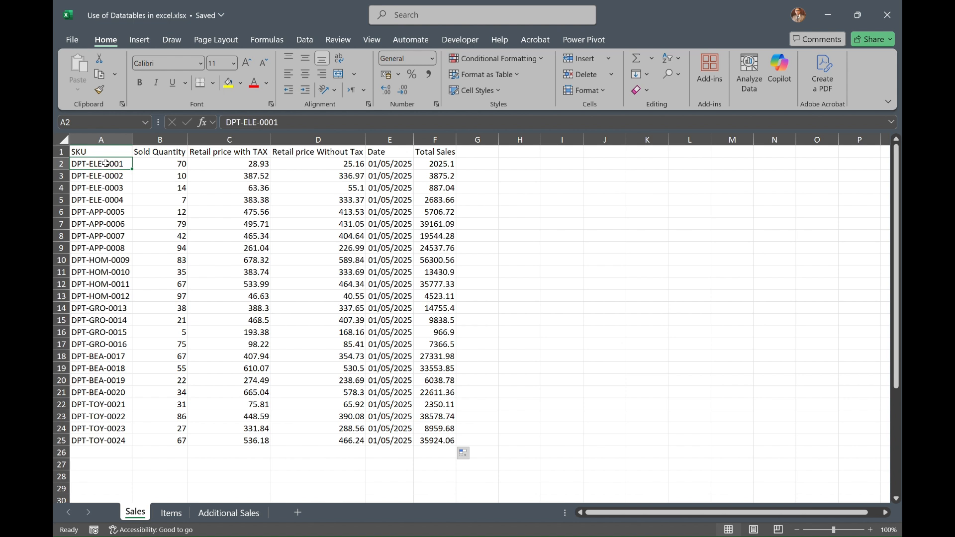
{"action": "left_click", "coordinate": [481, 155]}
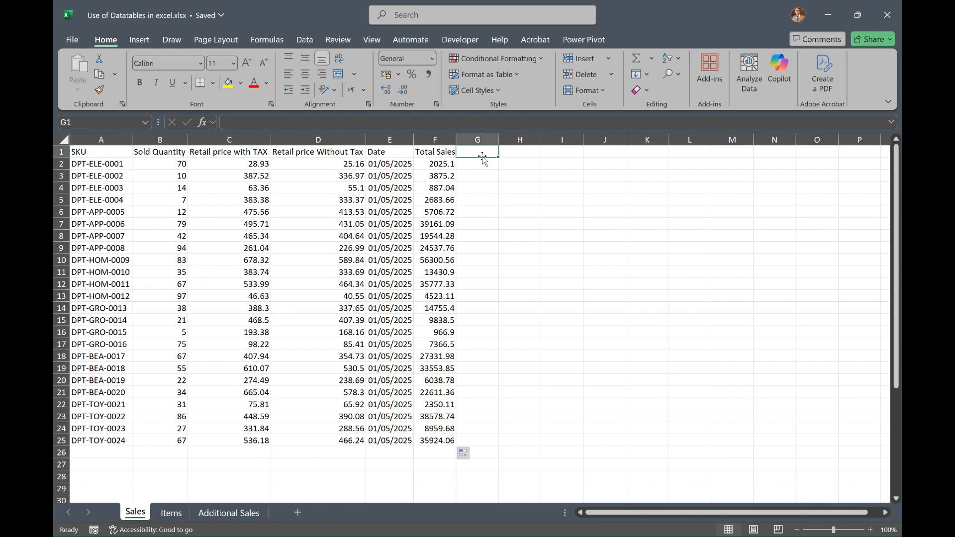
{"action": "type", "text": "Brand"}
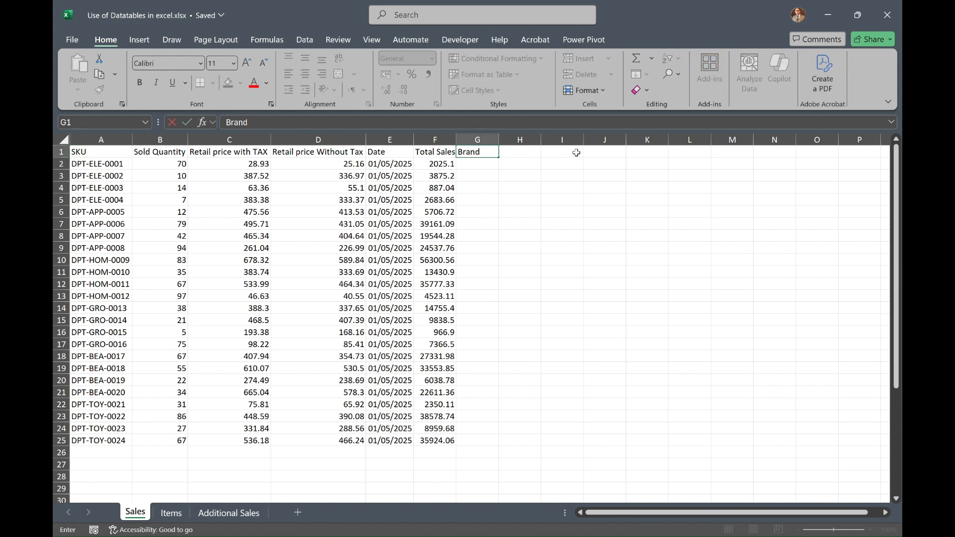
{"action": "key", "text": "Return"}
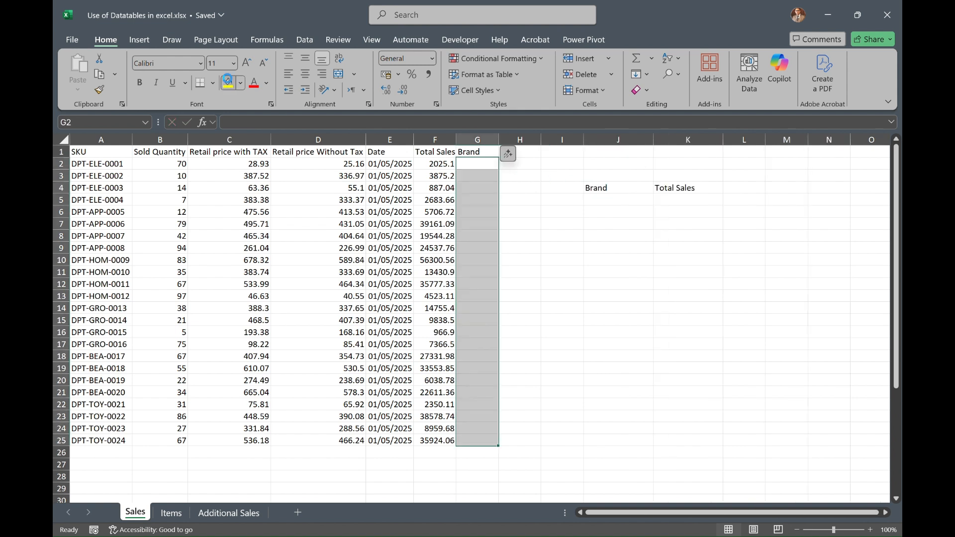
{"action": "left_click", "coordinate": [228, 83]}
{"action": "key", "text": "Down"}
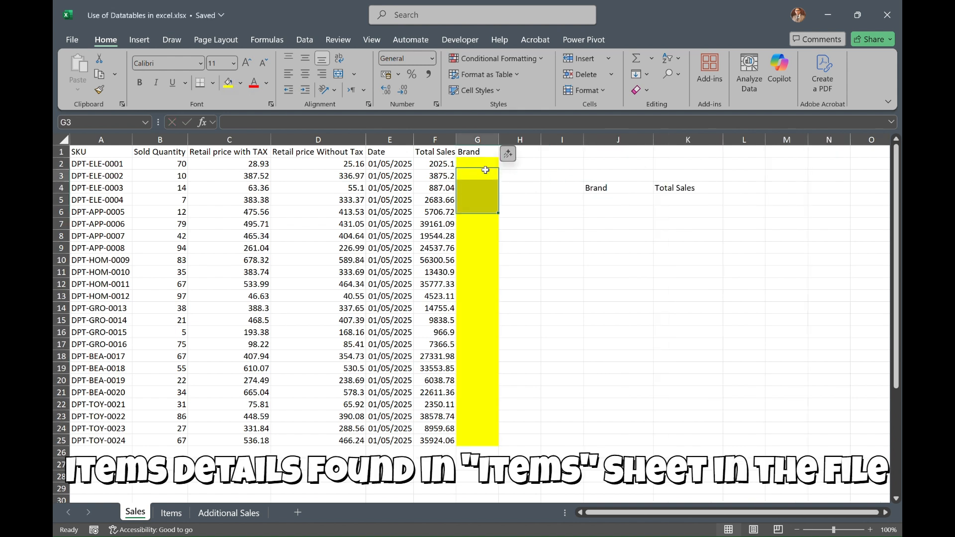
- Examine the Items sheet's headers and columns from SKU across to Brand to find where the brand is stored
{"action": "left_click", "coordinate": [171, 512]}
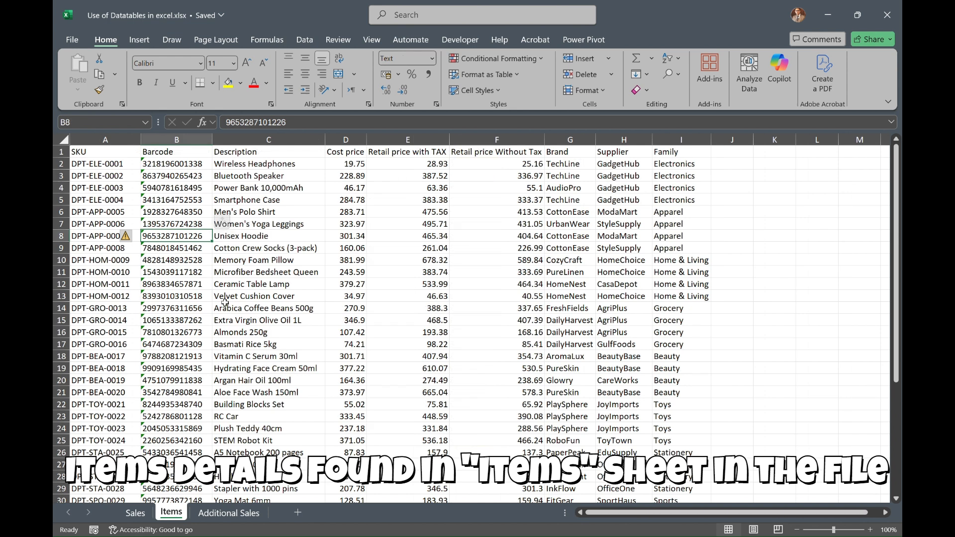
{"action": "left_click", "coordinate": [100, 162]}
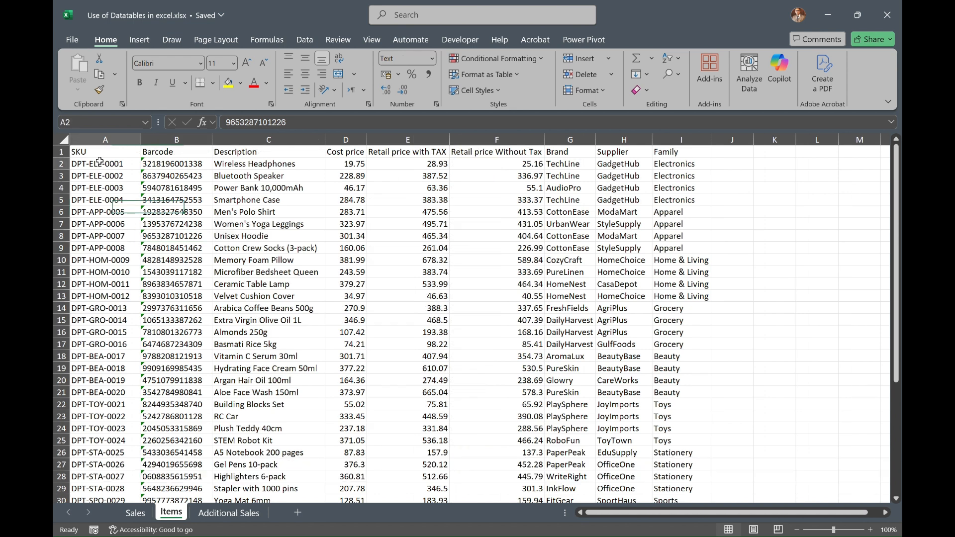
{"action": "key", "text": "Right"}
{"action": "key", "text": "Right"}
{"action": "key", "text": "Right"}
{"action": "key", "text": "Right"}
{"action": "key", "text": "Right"}
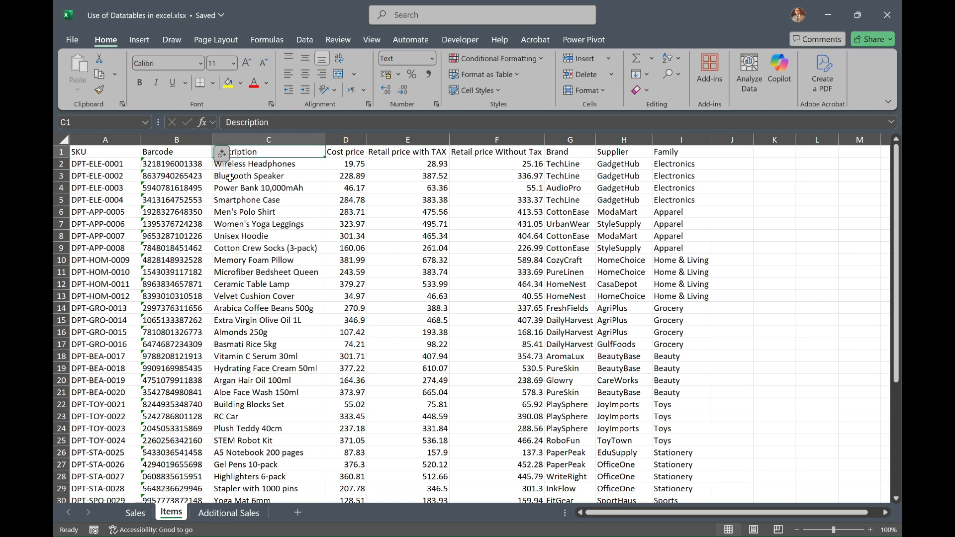
{"action": "key", "text": "Right"}
{"action": "key", "text": "Right"}
{"action": "key", "text": "Left"}
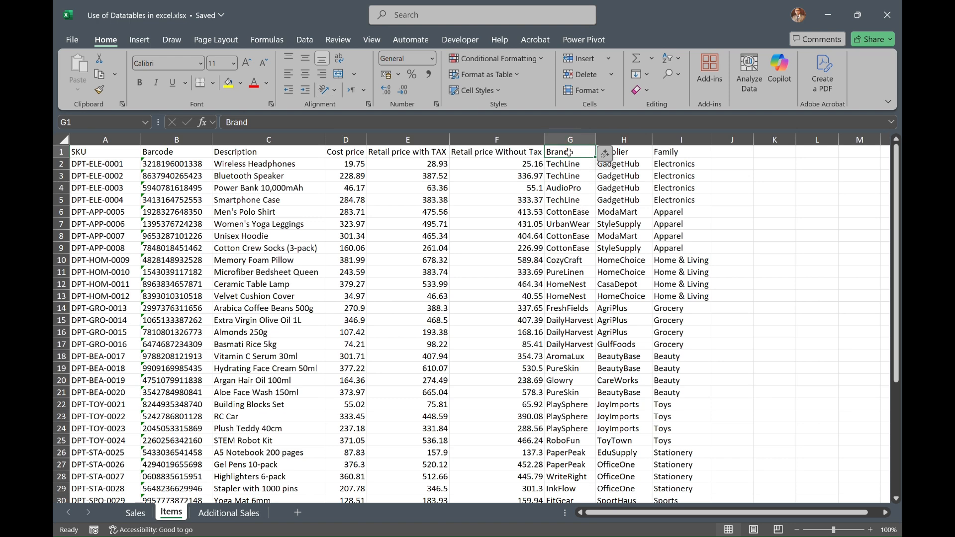
- Select columns A to I of the Items sheet and name the range Items
{"action": "key", "text": "ctrl+Home"}
{"action": "key", "text": "ctrl+a"}
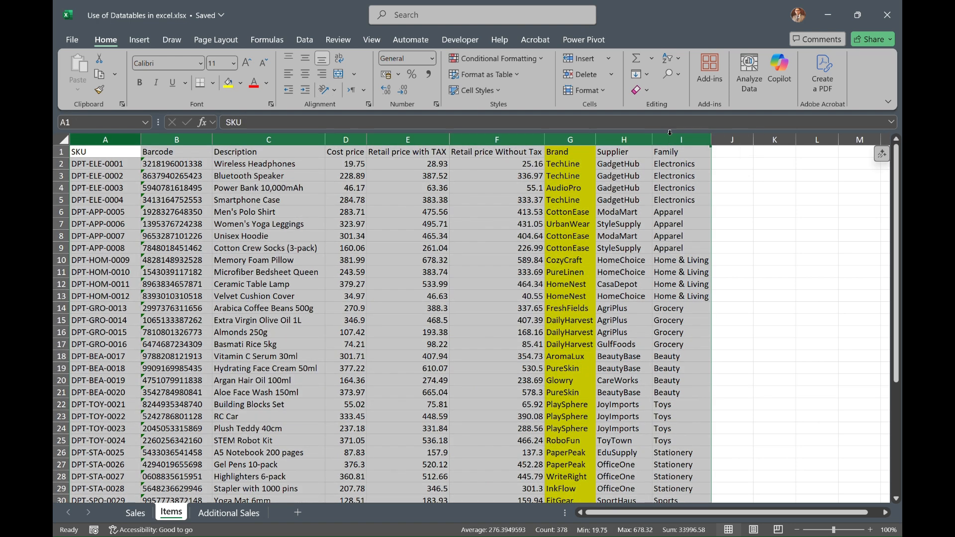
{"action": "left_click", "coordinate": [129, 125]}
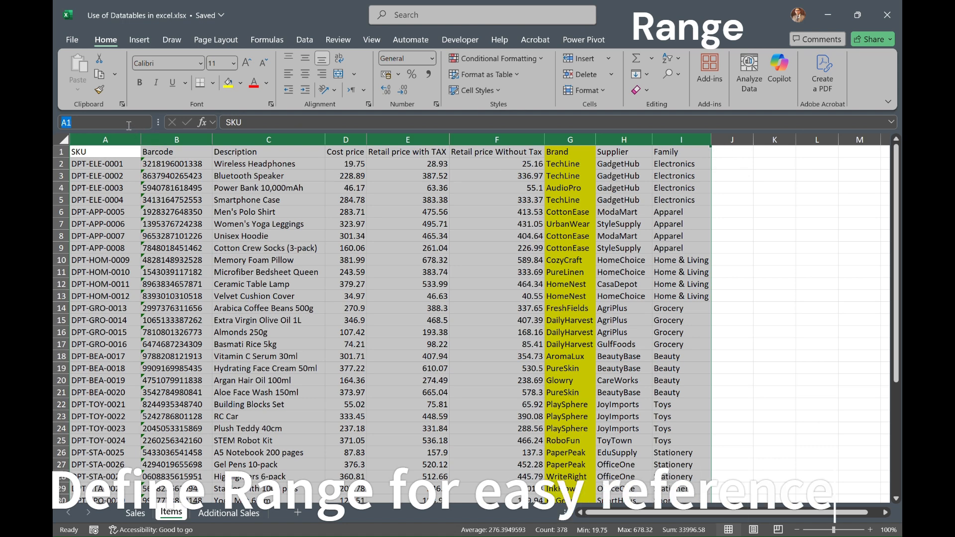
{"action": "type", "text": "Itmems"}
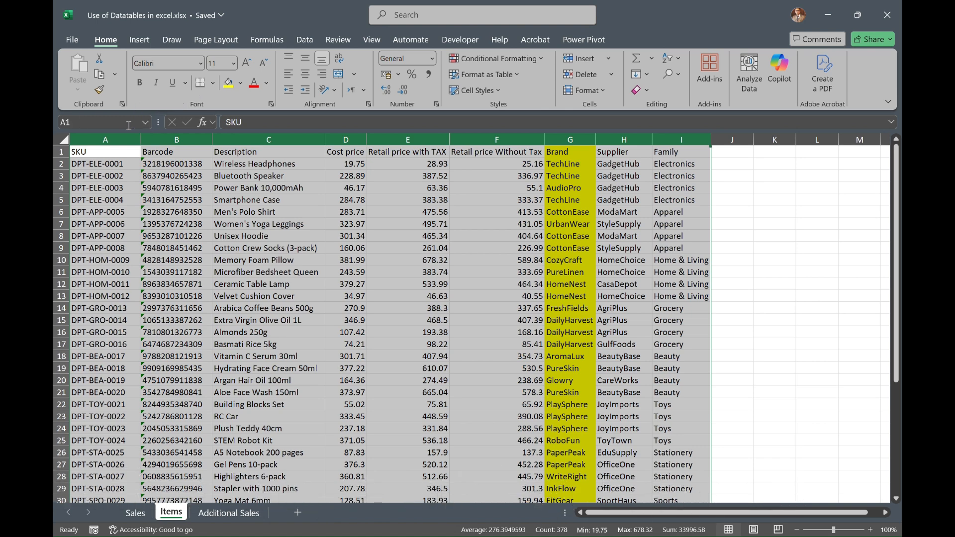
{"action": "key", "text": "Return"}
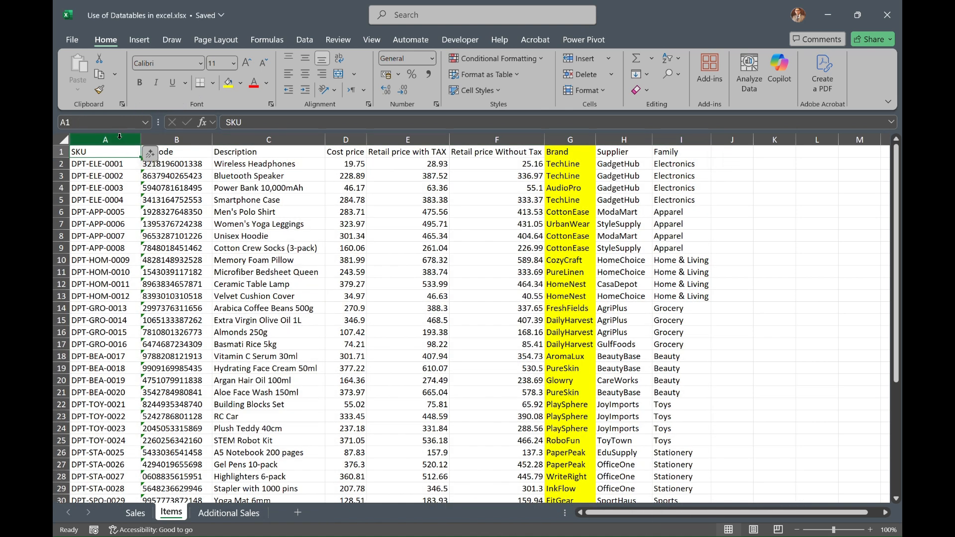
- Check the named range covering columns A to I and delete the defined name Items
{"action": "left_click_drag", "start_coordinate": [119, 138], "coordinate": [675, 136]}
{"action": "left_click", "coordinate": [256, 40]}
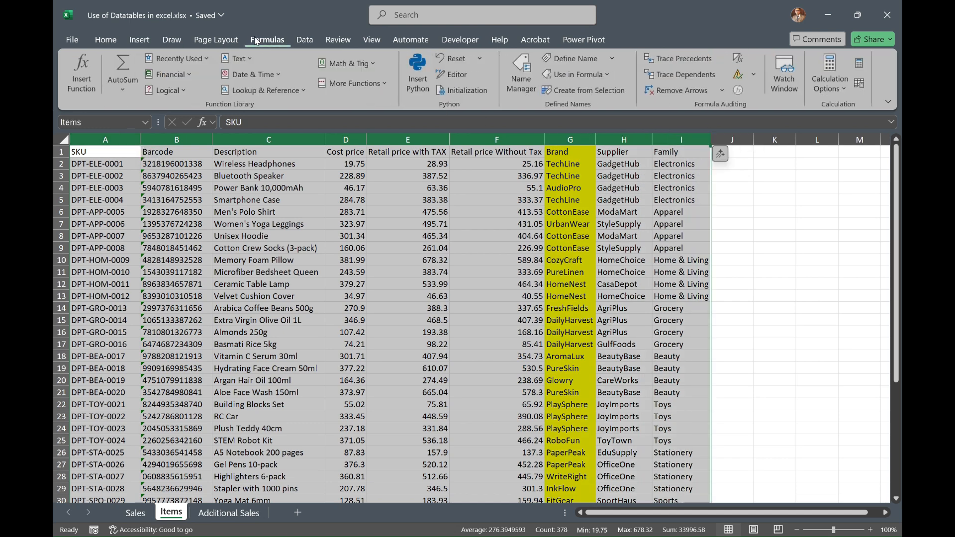
{"action": "left_click", "coordinate": [523, 75]}
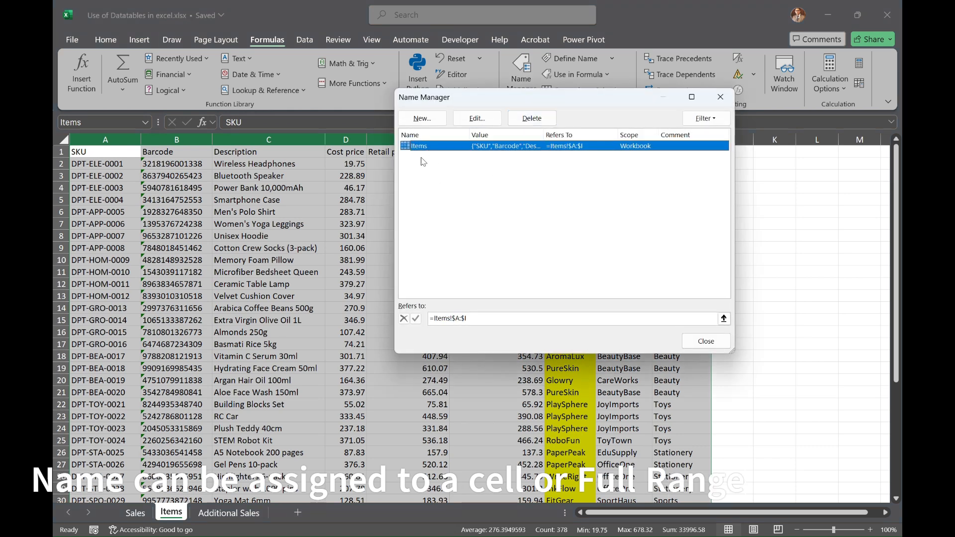
{"action": "left_click", "coordinate": [530, 120]}
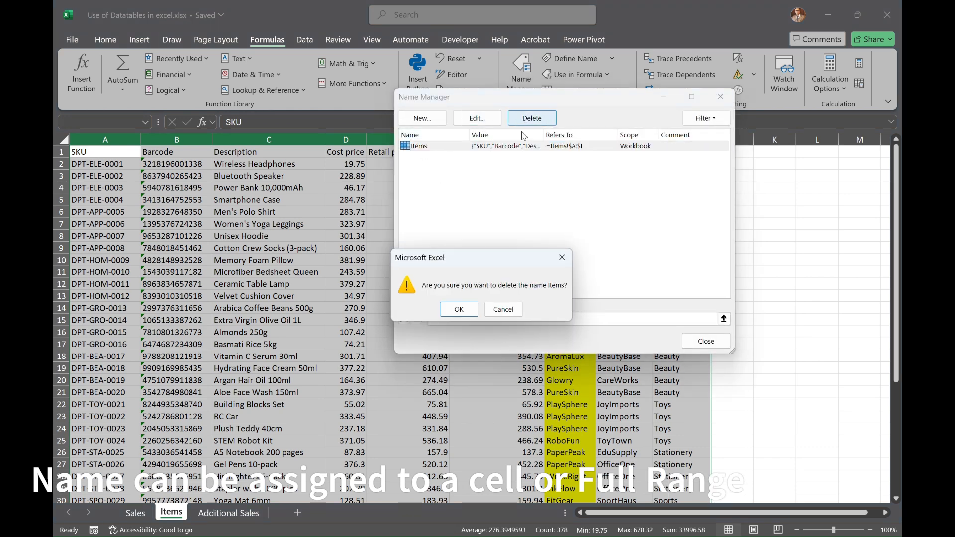
{"action": "left_click", "coordinate": [459, 309]}
- Define a new name SKU with Workbook scope, referring to =Items!$A:$I
{"action": "left_click", "coordinate": [422, 117]}
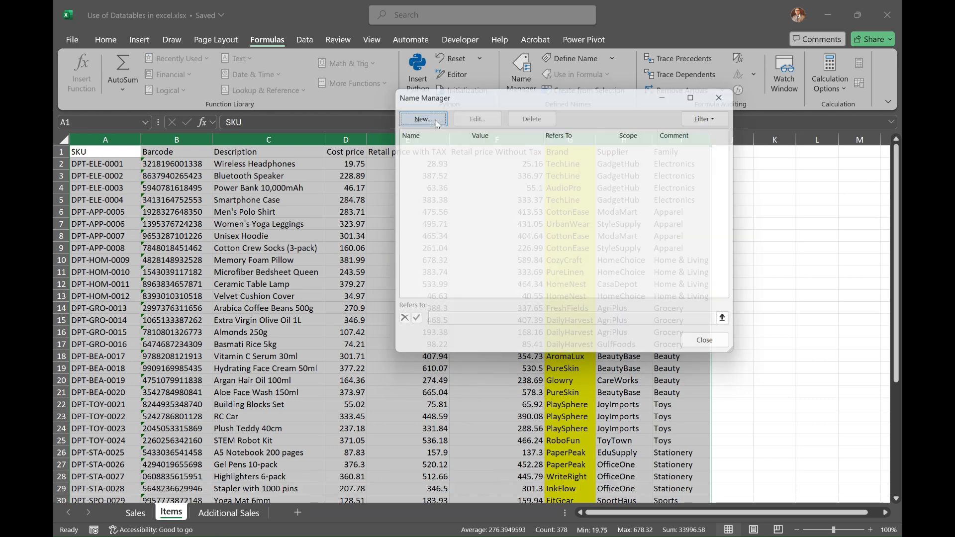
{"action": "left_click", "coordinate": [561, 264]}
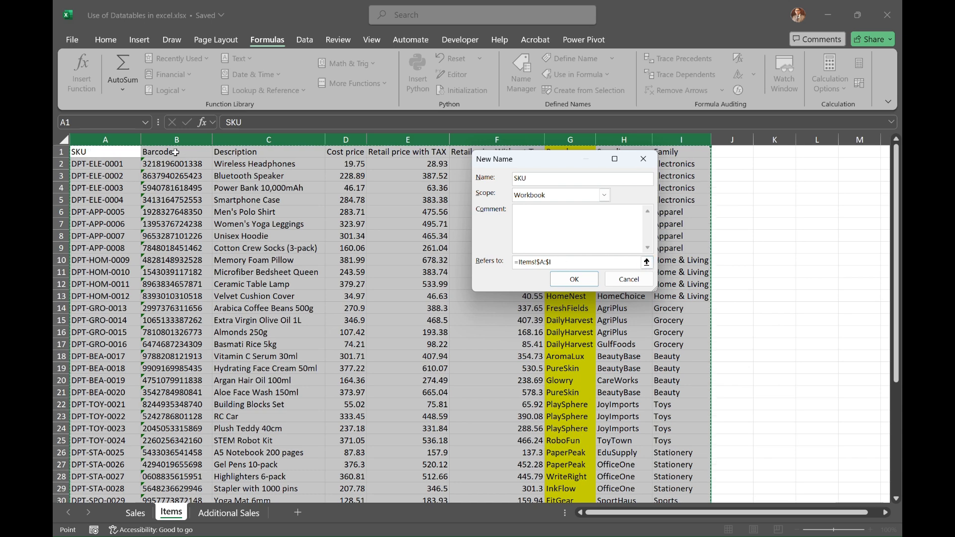
{"action": "left_click_drag", "start_coordinate": [105, 140], "coordinate": [686, 141]}
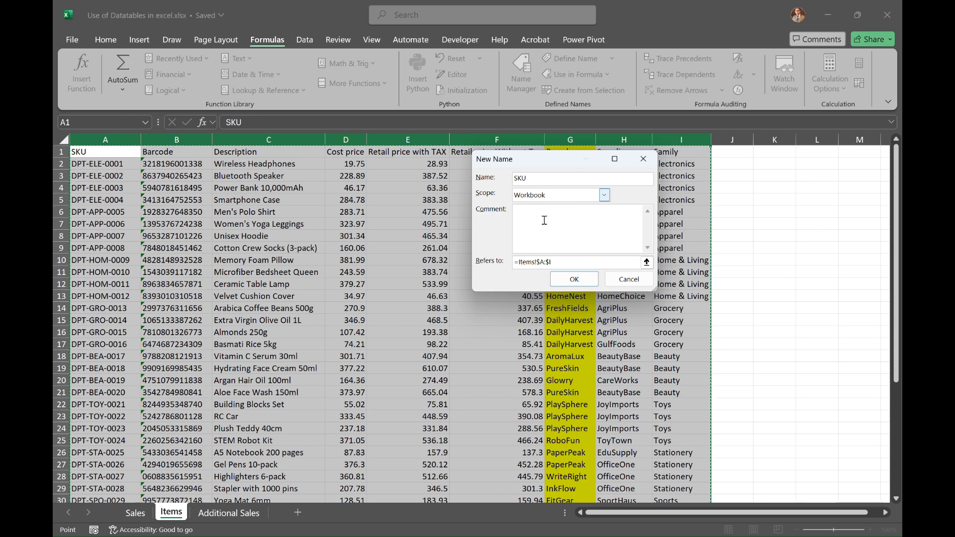
{"action": "left_click", "coordinate": [574, 279]}
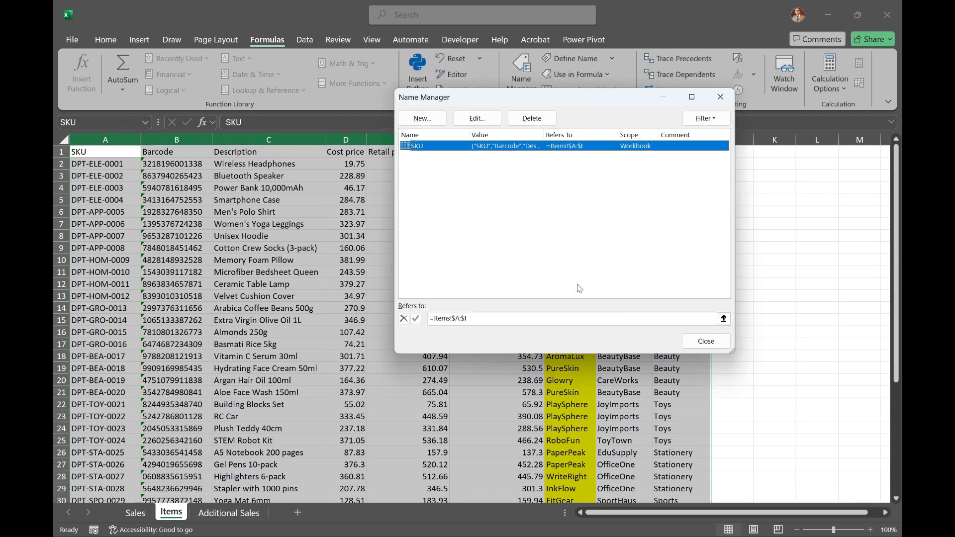
{"action": "left_click", "coordinate": [706, 341]}
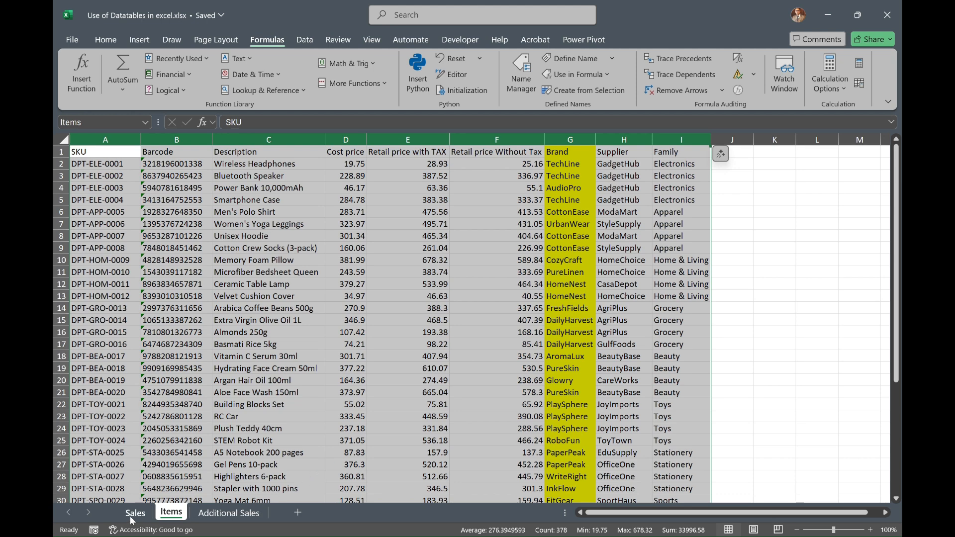
- Insert a blank row above the header row on the Items sheet
{"action": "left_click", "coordinate": [104, 320]}
{"action": "left_click", "coordinate": [55, 149]}
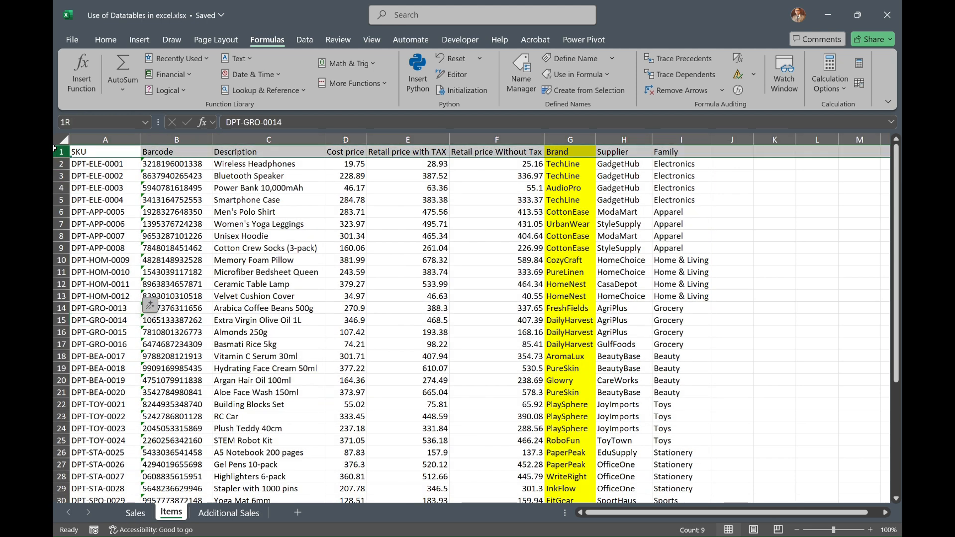
{"action": "right_click", "coordinate": [55, 151]}
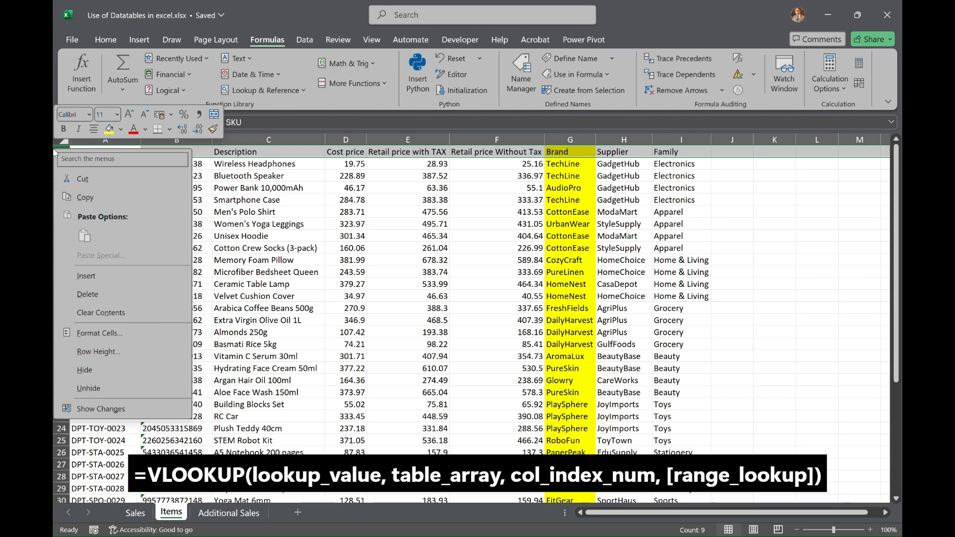
{"action": "left_click", "coordinate": [101, 277]}
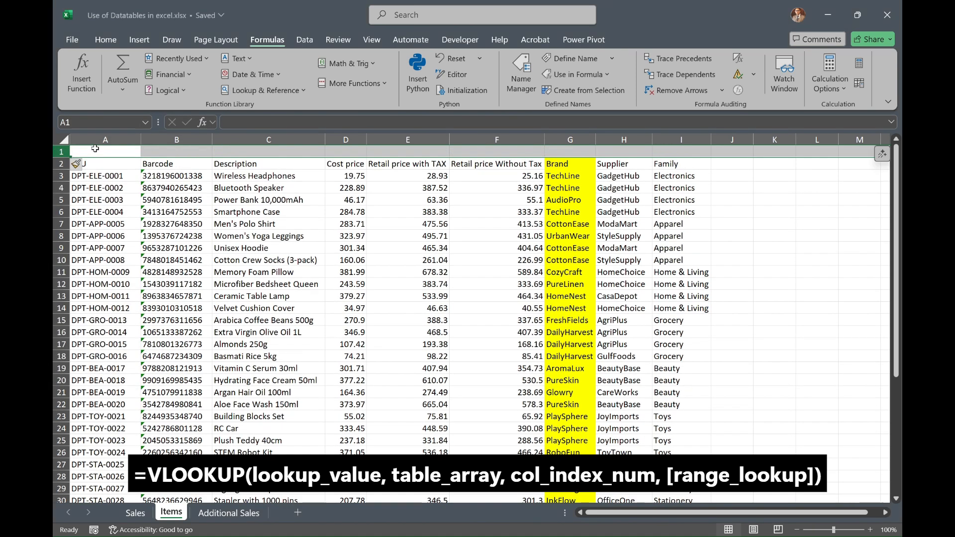
- Number columns A to I from 1 to 9 in the blank first row of the Items sheet
{"action": "left_click", "coordinate": [95, 151]}
{"action": "type", "text": "1"}
{"action": "key", "text": "Tab"}
{"action": "type", "text": "2"}
{"action": "key", "text": "Tab"}
{"action": "type", "text": "3"}
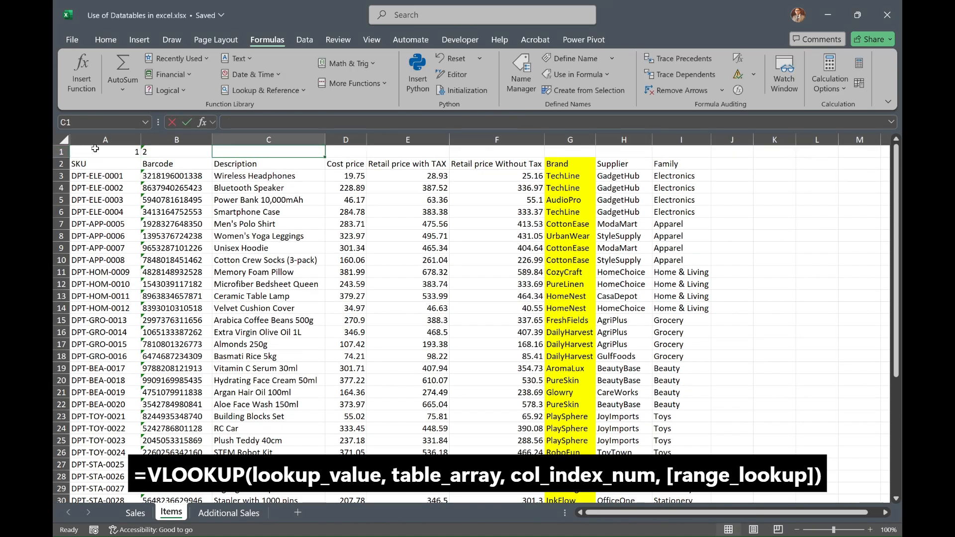
{"action": "key", "text": "Tab"}
{"action": "type", "text": "4"}
{"action": "key", "text": "Tab"}
{"action": "type", "text": "5"}
{"action": "key", "text": "Tab"}
{"action": "type", "text": "6"}
{"action": "key", "text": "Tab"}
{"action": "type", "text": "7"}
{"action": "key", "text": "Tab"}
{"action": "type", "text": "8"}
{"action": "key", "text": "Tab"}
{"action": "type", "text": "9"}
{"action": "key", "text": "shift+Tab"}
{"action": "key", "text": "shift+Tab"}
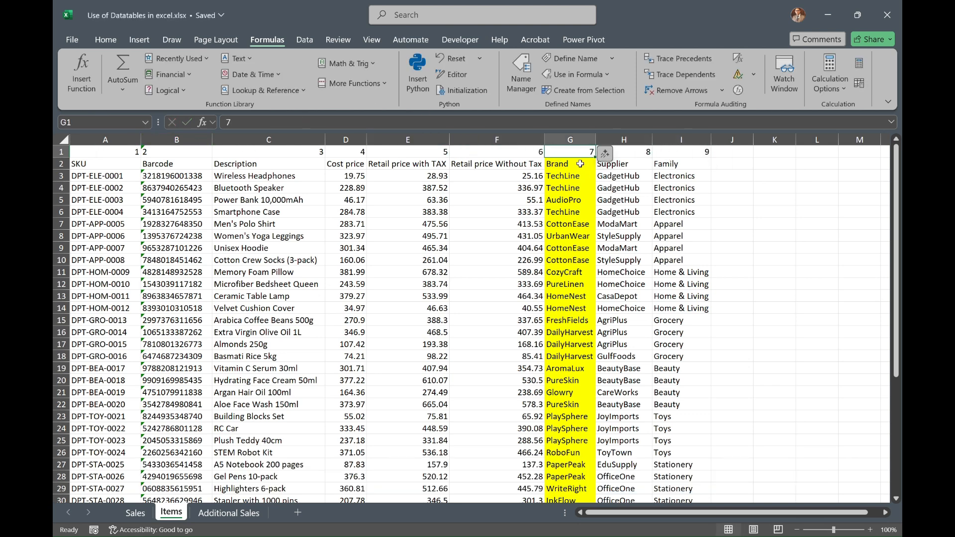
- Make the number 7 above the Brand column bold and centered
{"action": "left_click", "coordinate": [577, 140]}
{"action": "left_click", "coordinate": [576, 151]}
{"action": "left_click", "coordinate": [105, 39]}
- Enter =VLOOKUP(A2,Items,7,FALSE) in cell G2 of the Sales sheet
{"action": "left_click", "coordinate": [136, 512]}
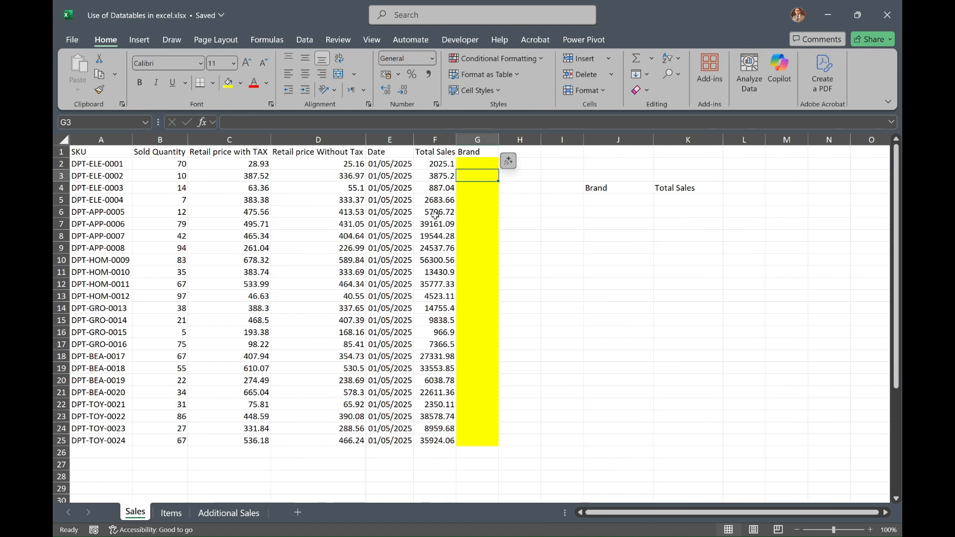
{"action": "left_click", "coordinate": [493, 162]}
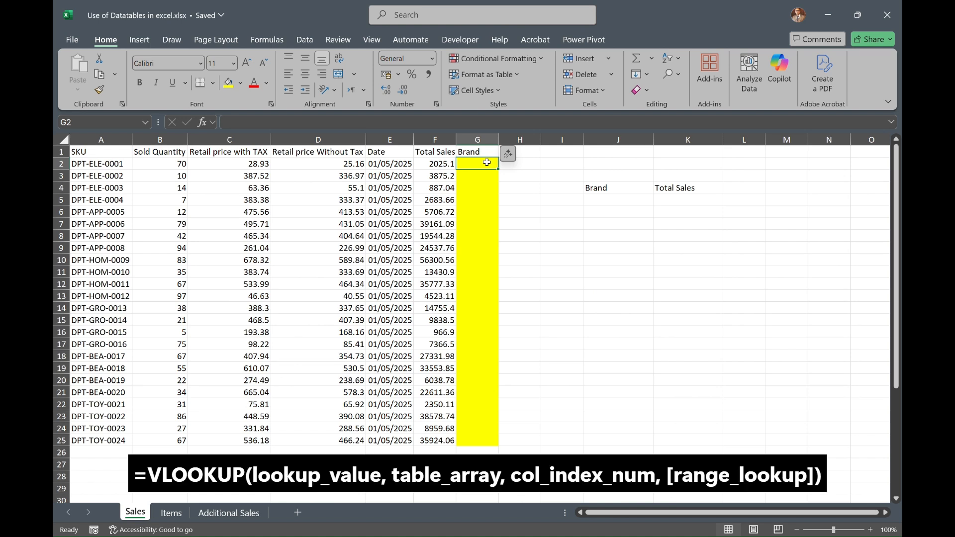
{"action": "type", "text": "=vlo"}
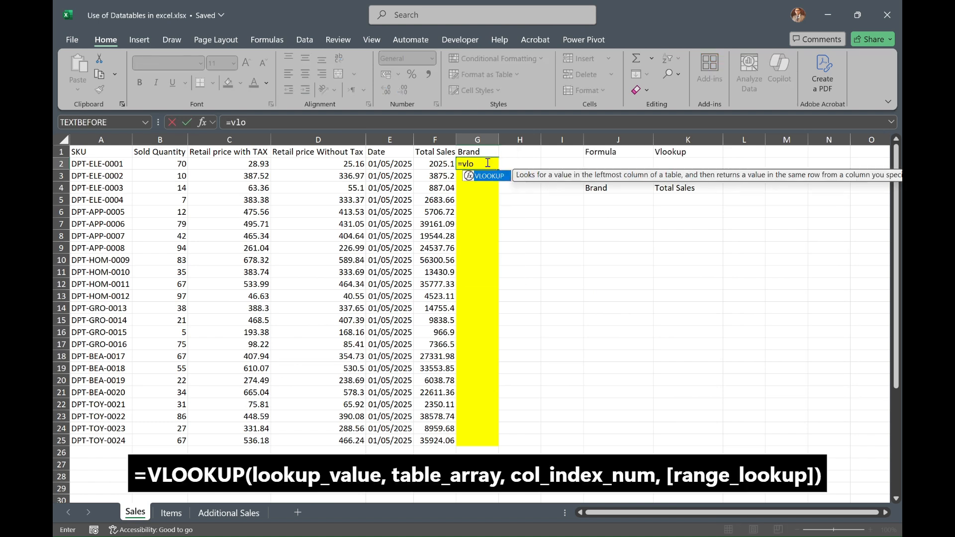
{"action": "key", "text": "Tab"}
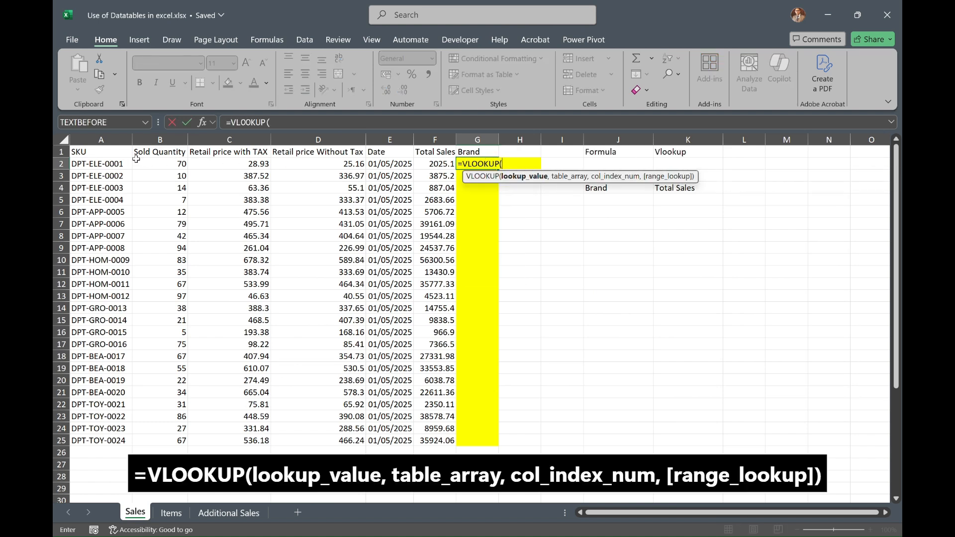
{"action": "left_click", "coordinate": [120, 164]}
{"action": "type", "text": ",Items,"}
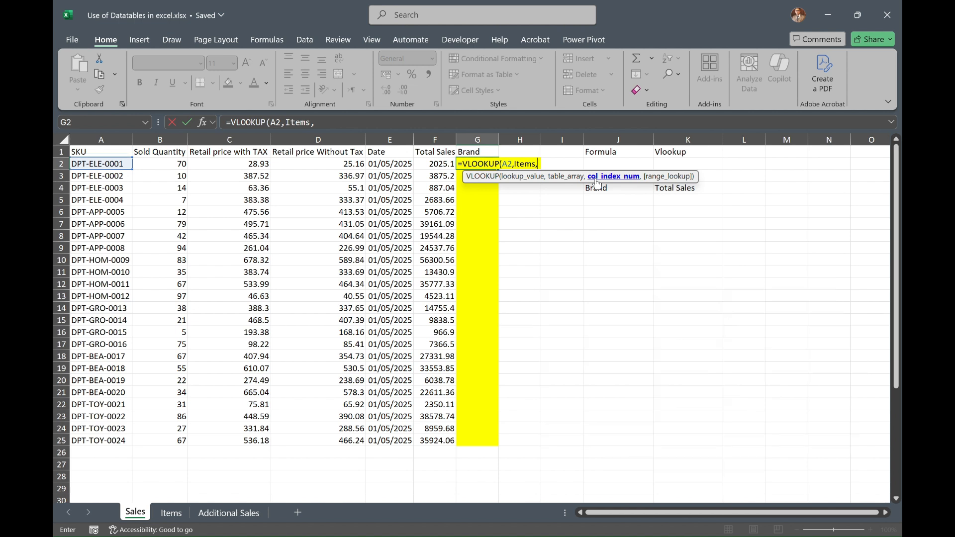
{"action": "type", "text": "7,"}
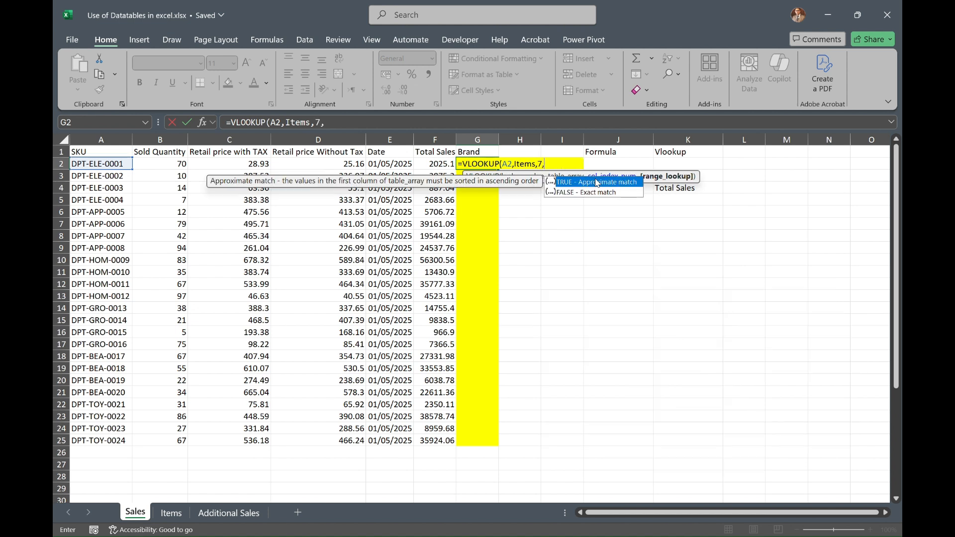
{"action": "key", "text": "Down"}
{"action": "type", "text": "f"}
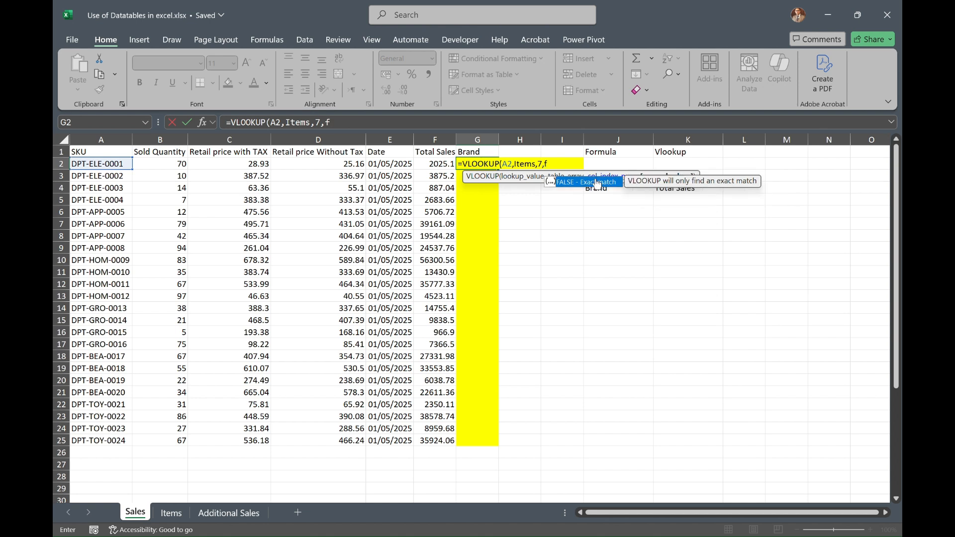
{"action": "type", "text": "alse"}
{"action": "double_click", "coordinate": [597, 183]}
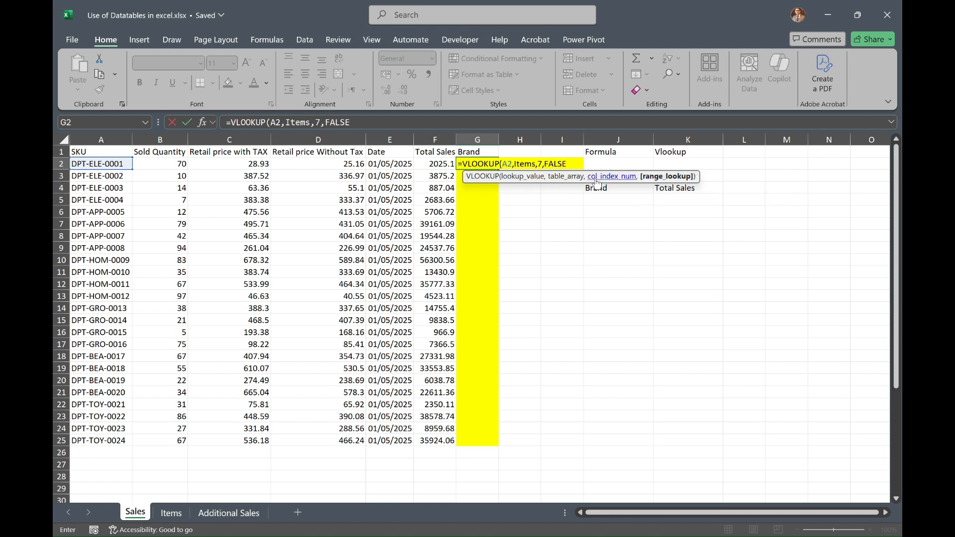
{"action": "type", "text": ")"}
{"action": "key", "text": "Return"}
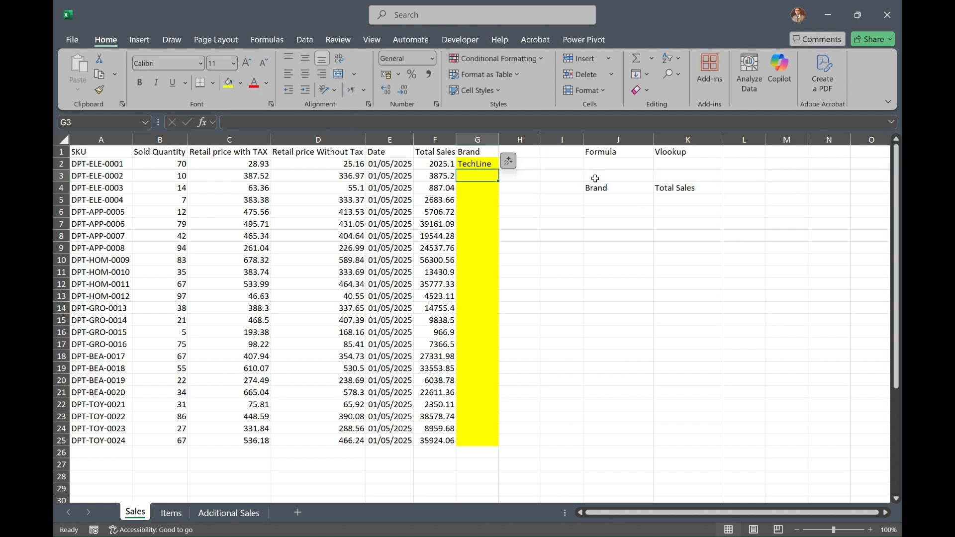
- Examine the column index and table array arguments of the G2 VLOOKUP formula against the numbered columns on the Items sheet
{"action": "double_click", "coordinate": [476, 164]}
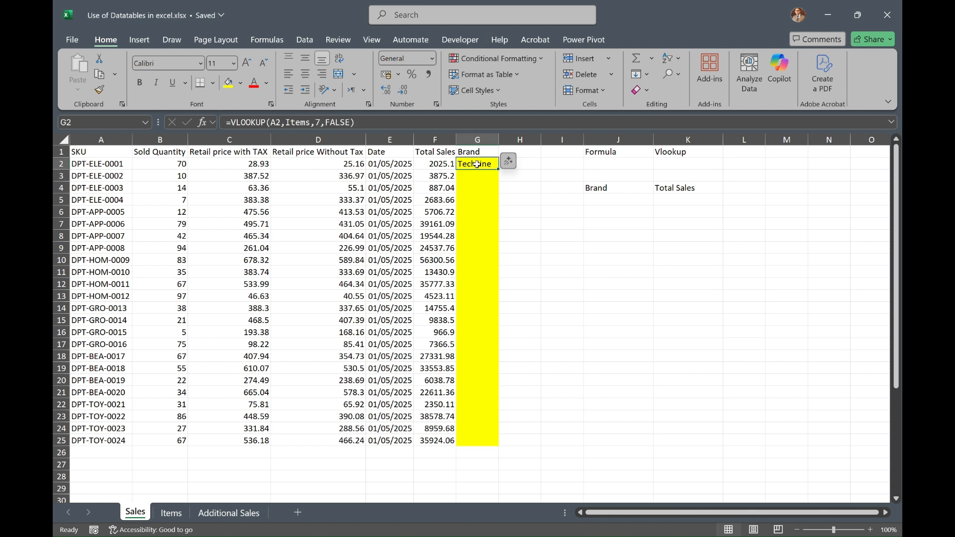
{"action": "left_click", "coordinate": [319, 121]}
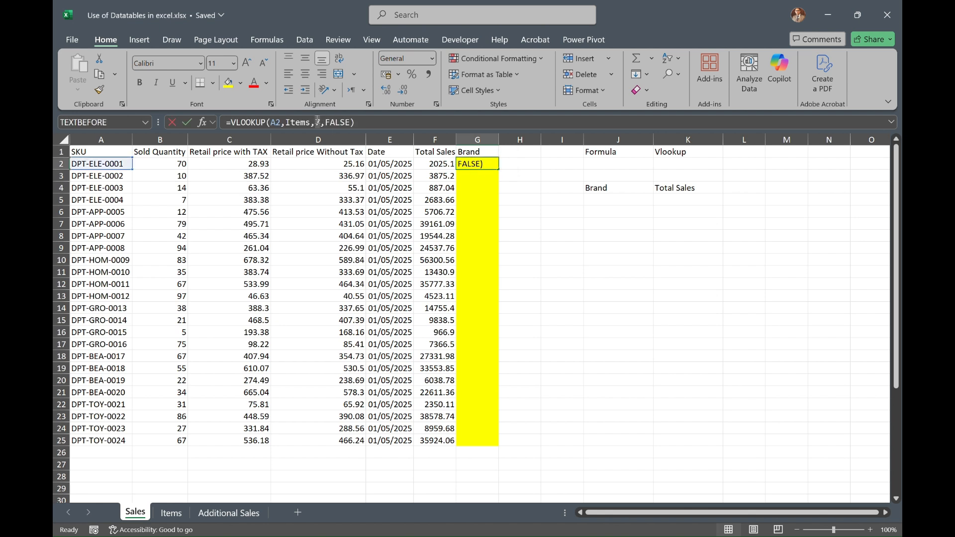
{"action": "left_click", "coordinate": [317, 122]}
{"action": "key", "text": "Return"}
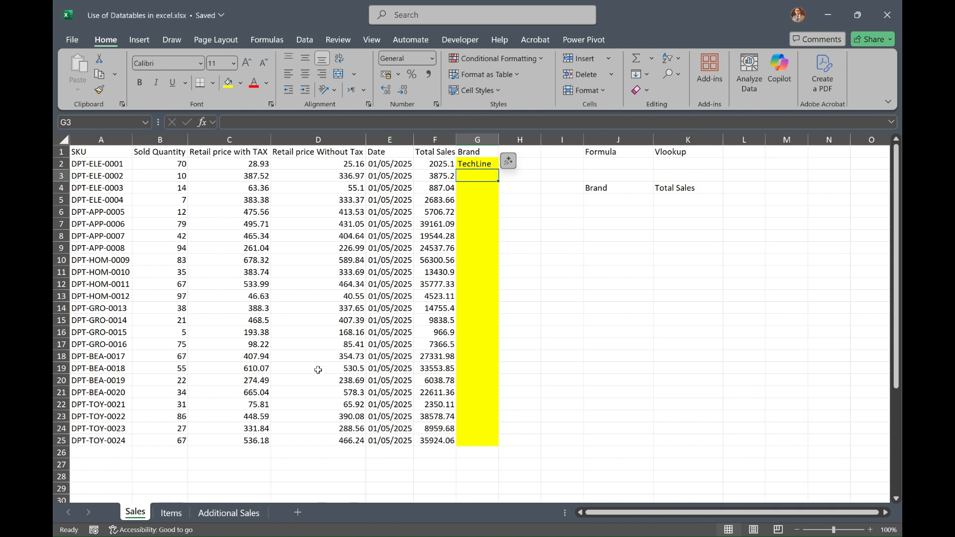
{"action": "left_click", "coordinate": [171, 513]}
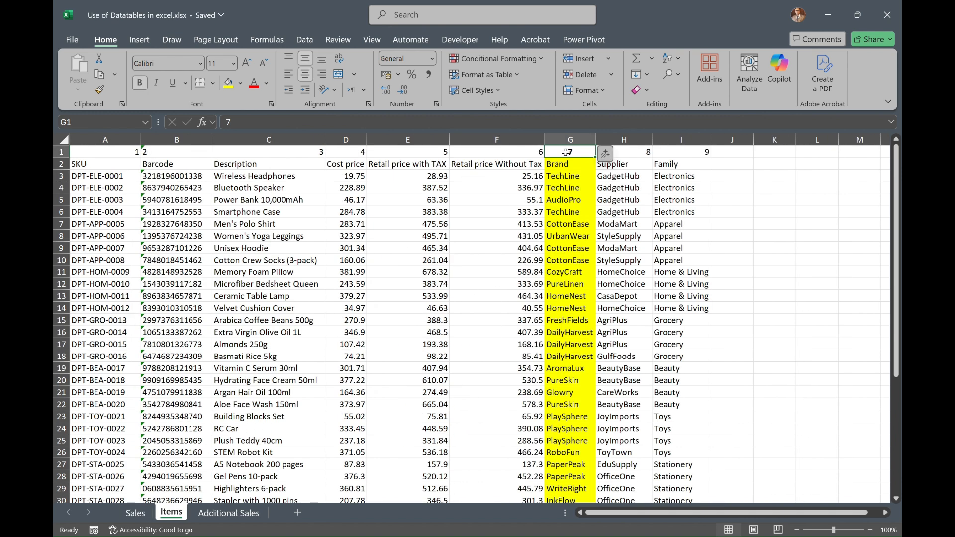
{"action": "left_click", "coordinate": [135, 512]}
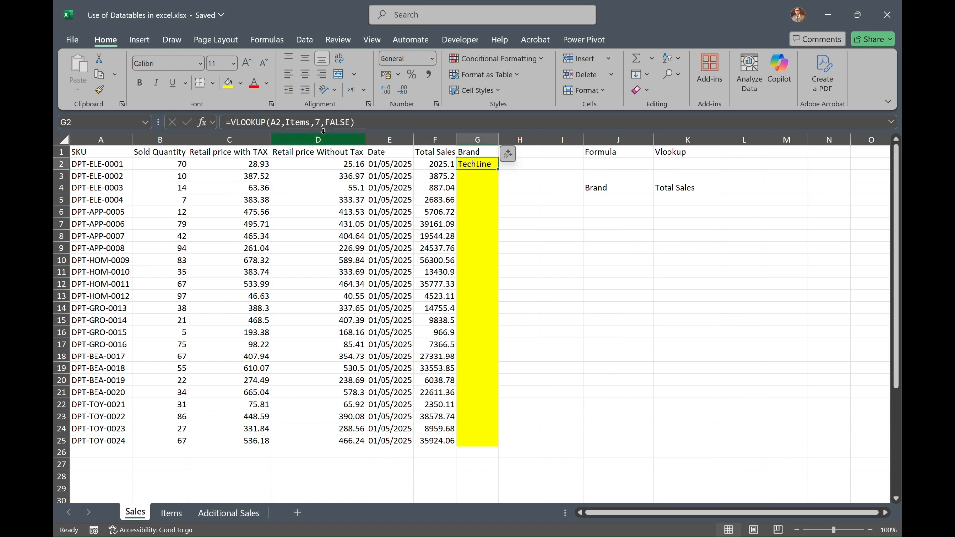
{"action": "double_click", "coordinate": [297, 122]}
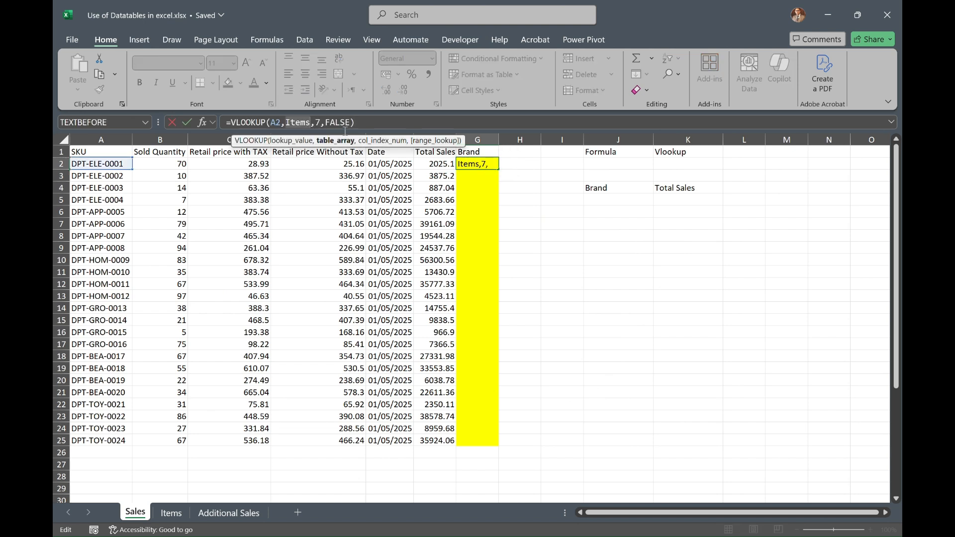
{"action": "key", "text": "Escape"}
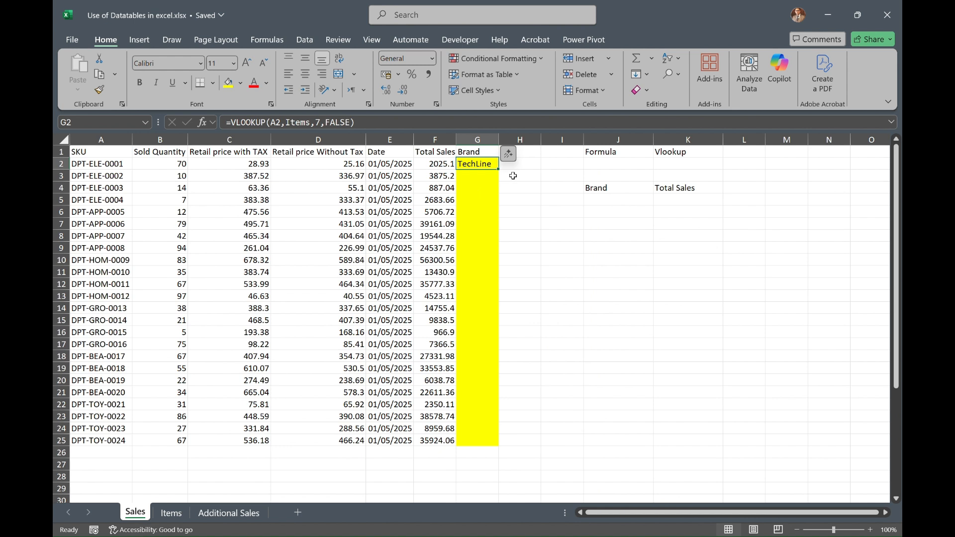
- Fill the Brand formula from G2 down to G25 and autofit the width of column G
{"action": "left_click_drag", "start_coordinate": [499, 172], "coordinate": [498, 169]}
{"action": "double_click", "coordinate": [498, 170]}
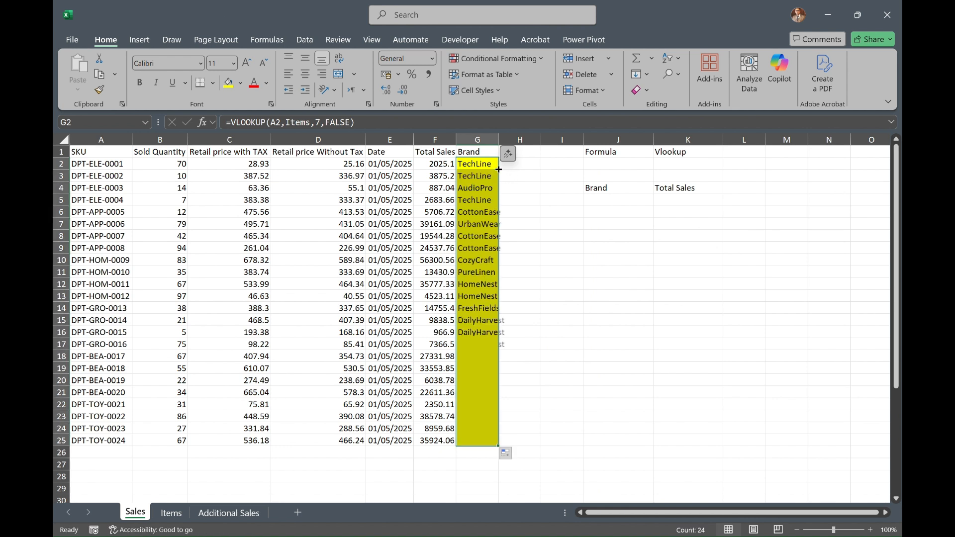
{"action": "double_click", "coordinate": [499, 133]}
{"action": "left_click", "coordinate": [472, 168]}
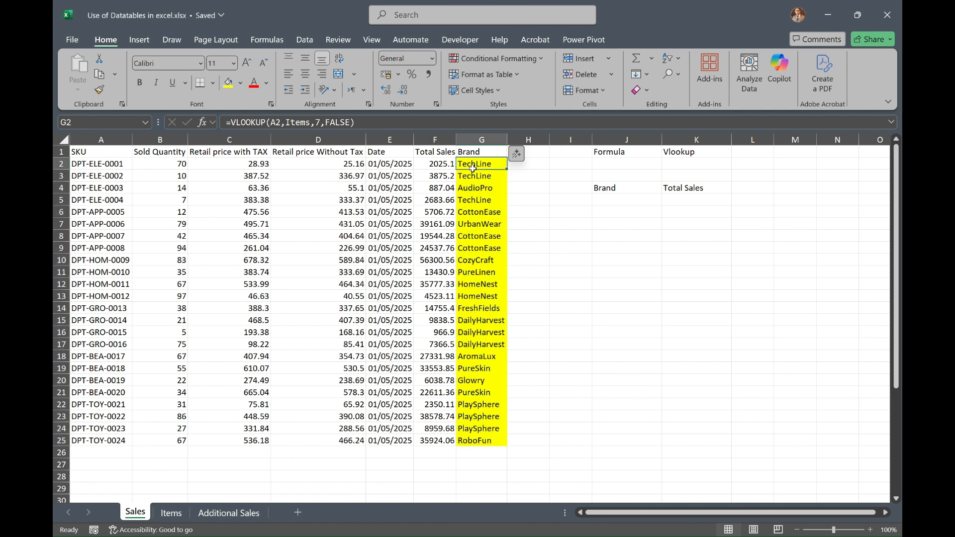
- Create a PivotTable on a new worksheet from Sales range A1:G25, with Brand in Rows and Total Sales in Values
{"action": "left_click", "coordinate": [108, 154]}
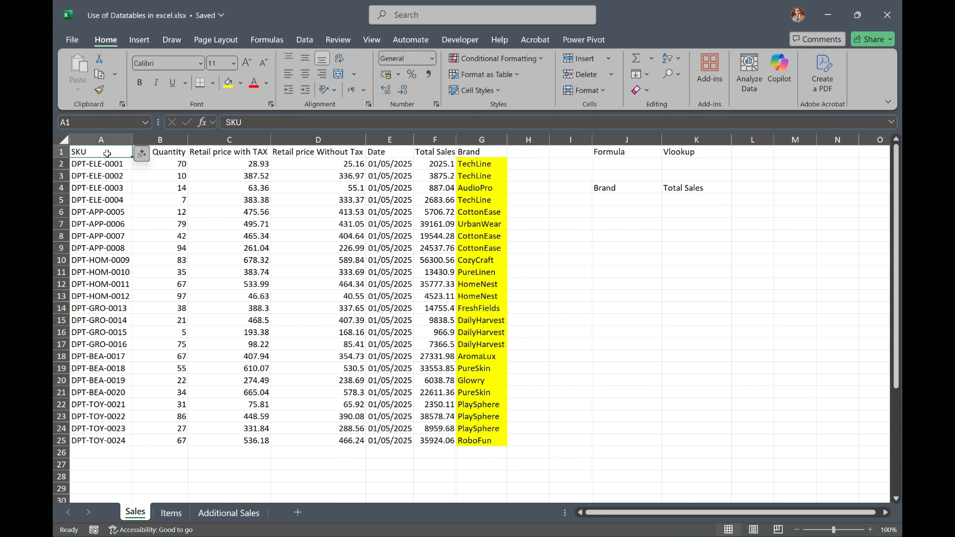
{"action": "left_click_drag", "start_coordinate": [132, 156], "coordinate": [476, 440]}
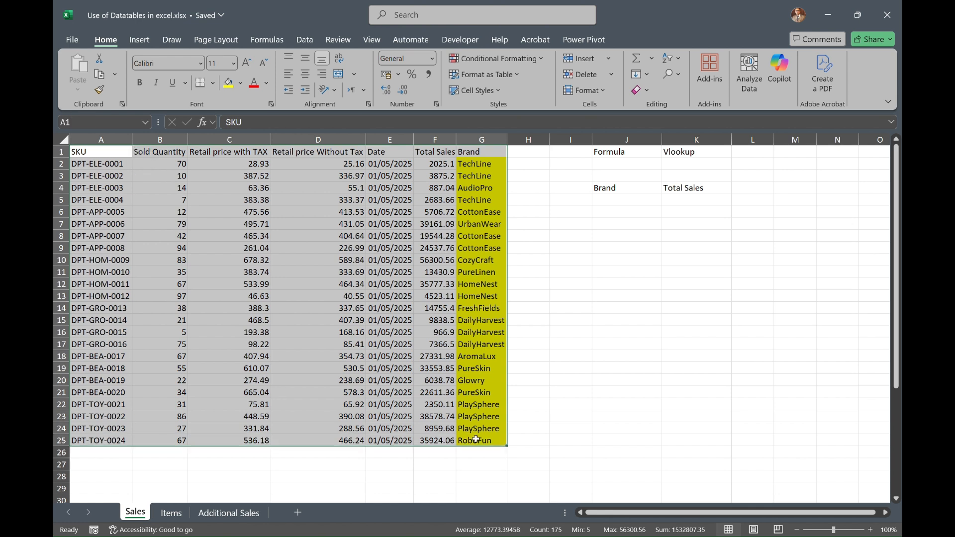
{"action": "left_click", "coordinate": [141, 42]}
{"action": "left_click", "coordinate": [85, 85]}
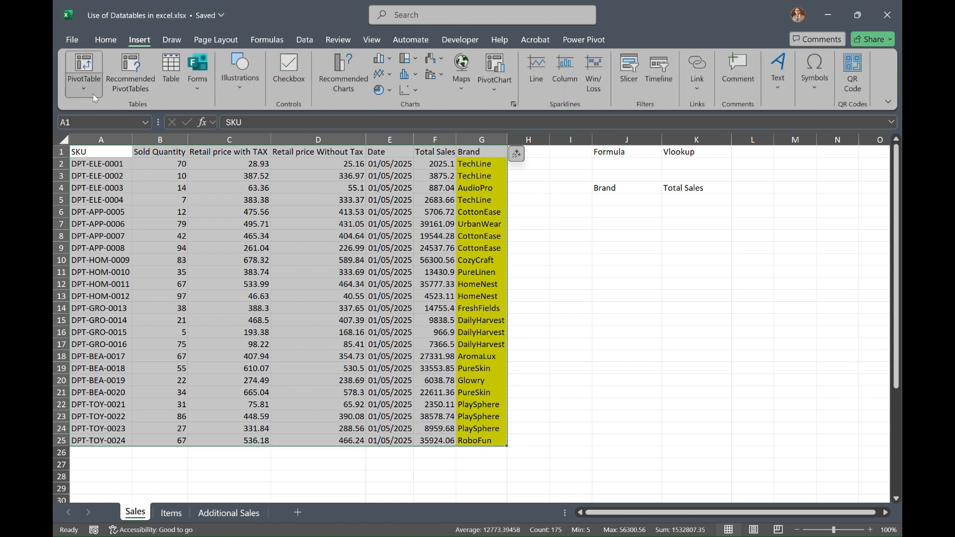
{"action": "left_click", "coordinate": [96, 109]}
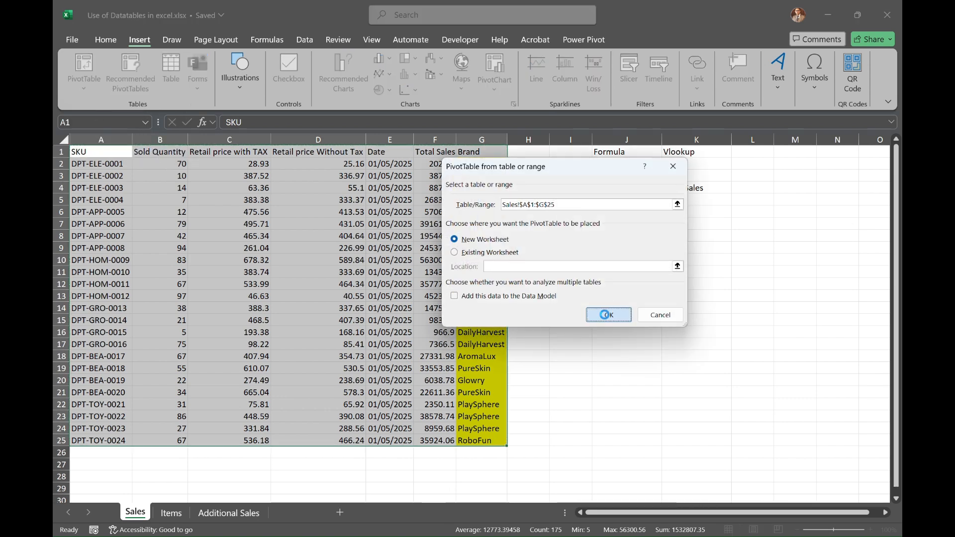
{"action": "left_click", "coordinate": [607, 317]}
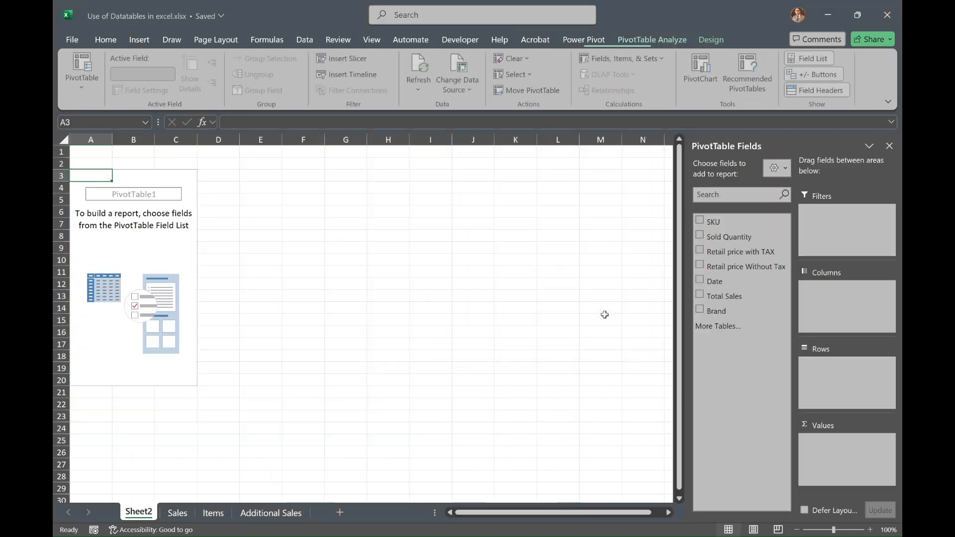
{"action": "left_click_drag", "start_coordinate": [740, 321], "coordinate": [846, 398]}
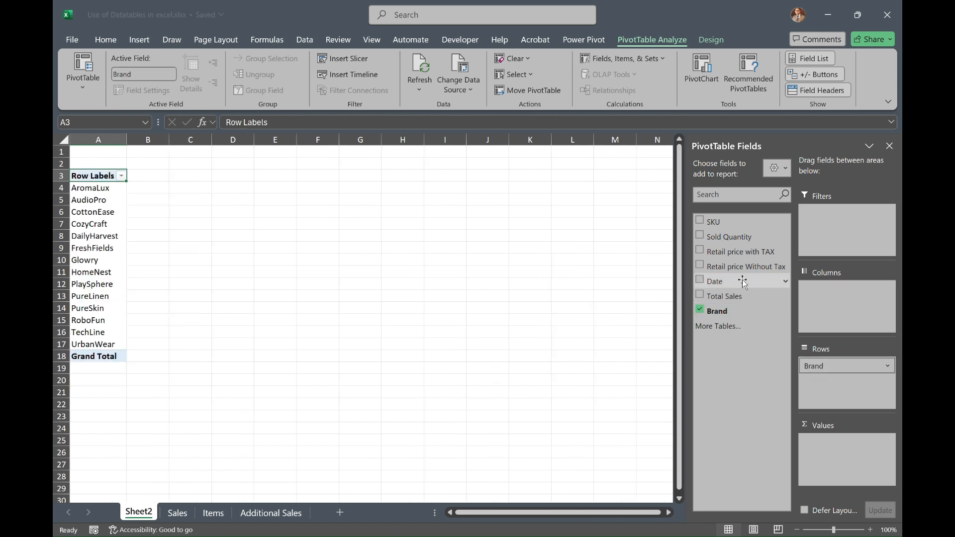
{"action": "left_click_drag", "start_coordinate": [731, 297], "coordinate": [830, 450]}
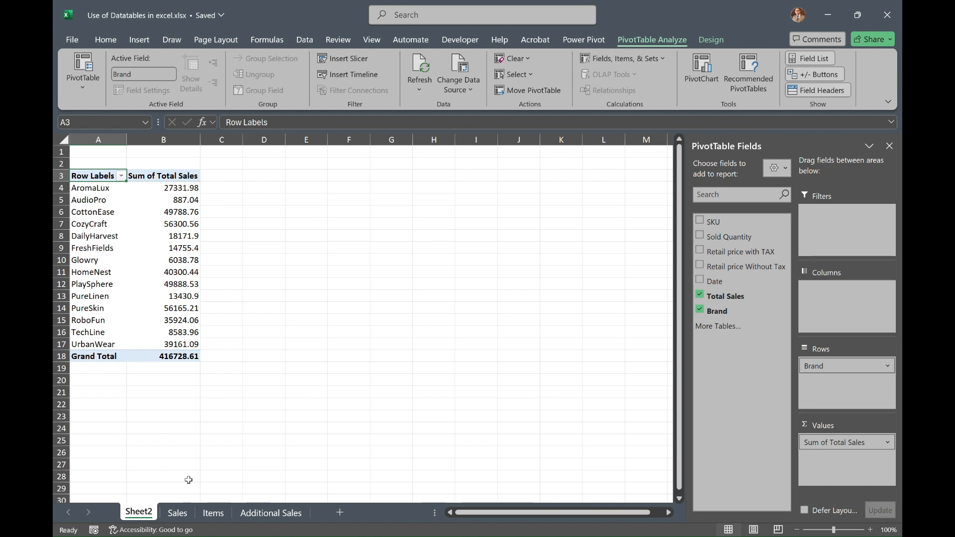
- Set the sold quantity of DPT-APP-0007 to 50 on the Sales sheet and return to the PivotTable on Sheet2
{"action": "left_click", "coordinate": [180, 511]}
{"action": "left_click", "coordinate": [331, 236]}
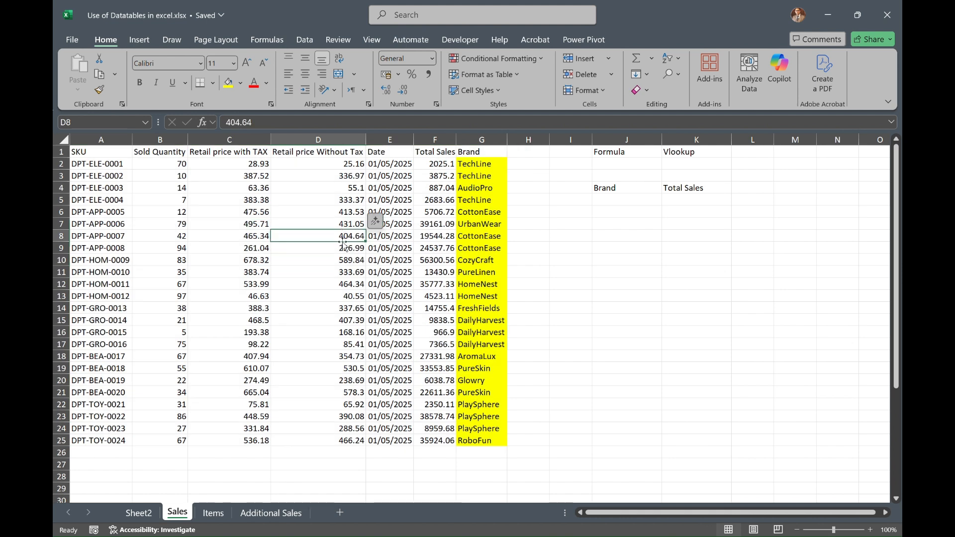
{"action": "left_click", "coordinate": [176, 235]}
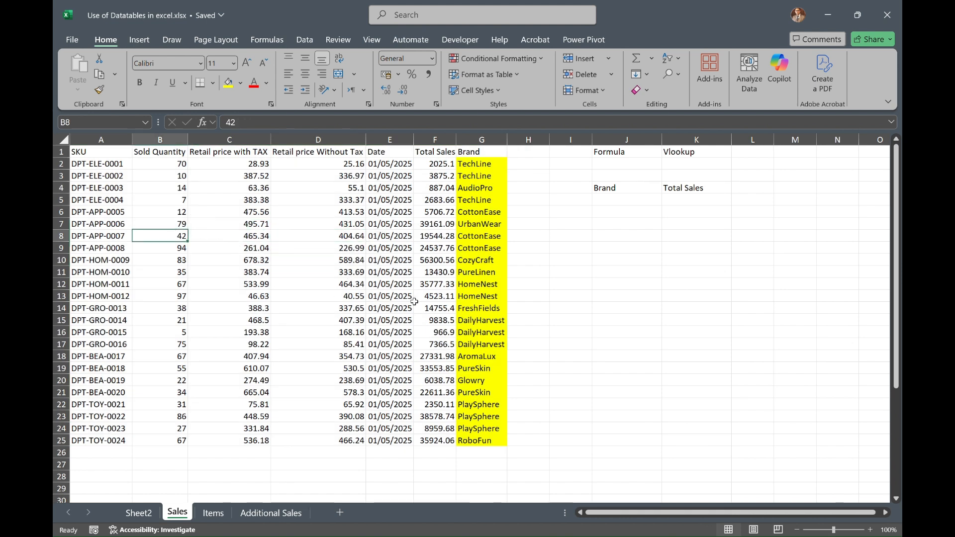
{"action": "type", "text": "5"}
{"action": "key", "text": "Right"}
{"action": "key", "text": "Right"}
{"action": "key", "text": "Right"}
{"action": "key", "text": "Right"}
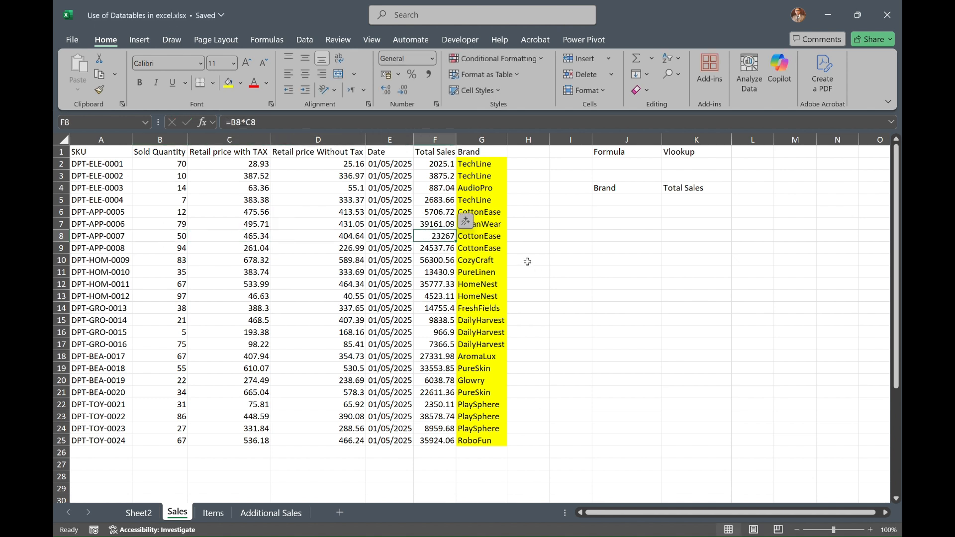
{"action": "left_click", "coordinate": [491, 238]}
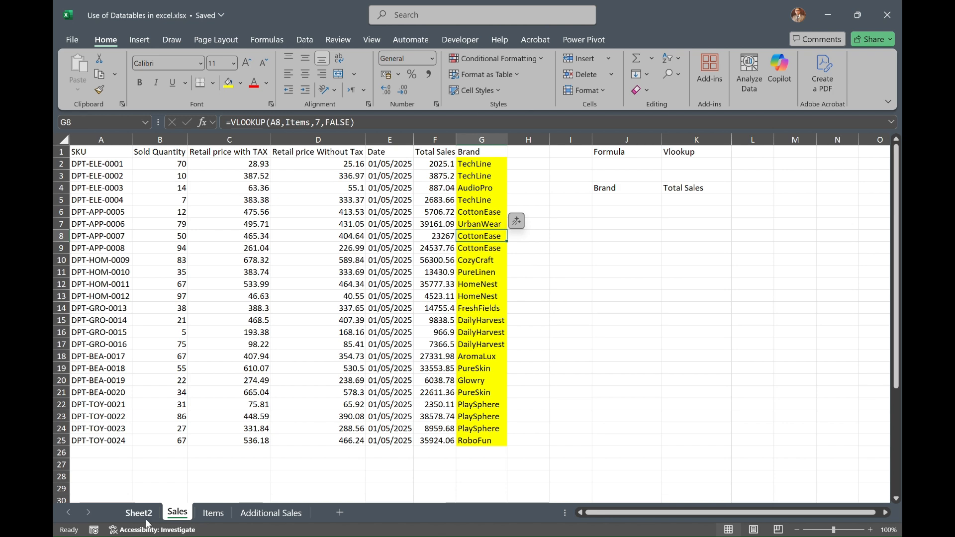
{"action": "left_click", "coordinate": [147, 520]}
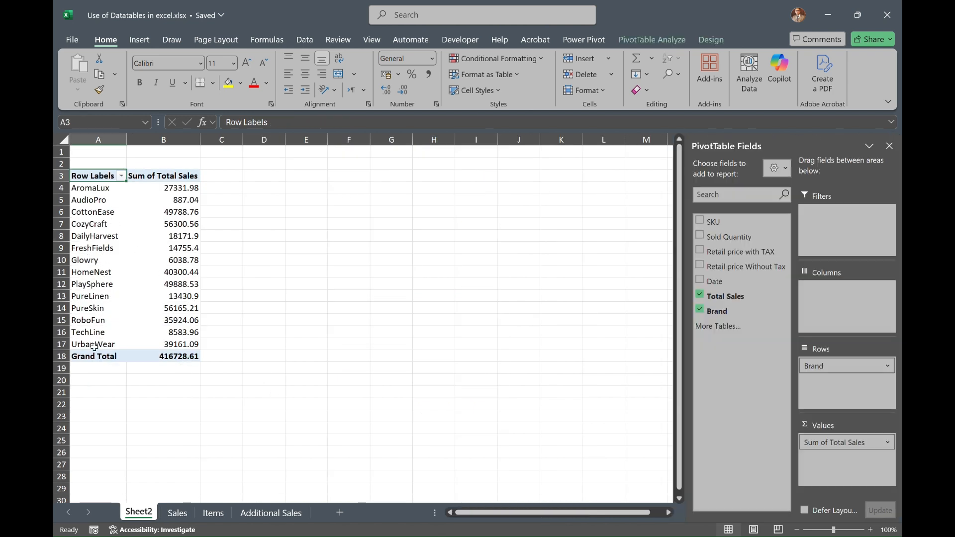
- Make the CottonEase row A6:B6 in the PivotTable bold and highlight it in yellow
{"action": "left_click_drag", "start_coordinate": [102, 212], "coordinate": [154, 210]}
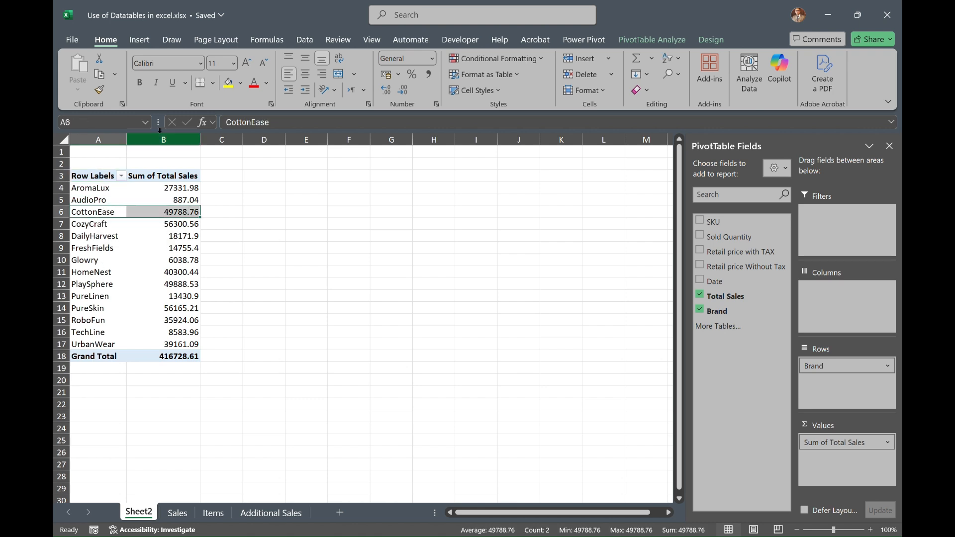
{"action": "left_click", "coordinate": [139, 84]}
{"action": "left_click", "coordinate": [229, 83]}
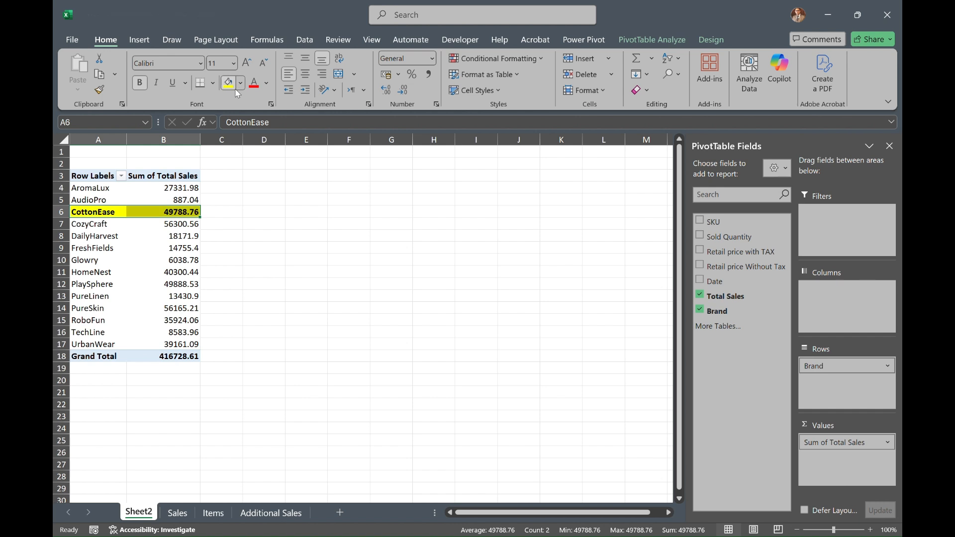
- Copy the CottonEase row and paste it as values at D6, and autofit the width of column D
{"action": "key", "text": "ctrl+c"}
{"action": "right_click", "coordinate": [260, 212]}
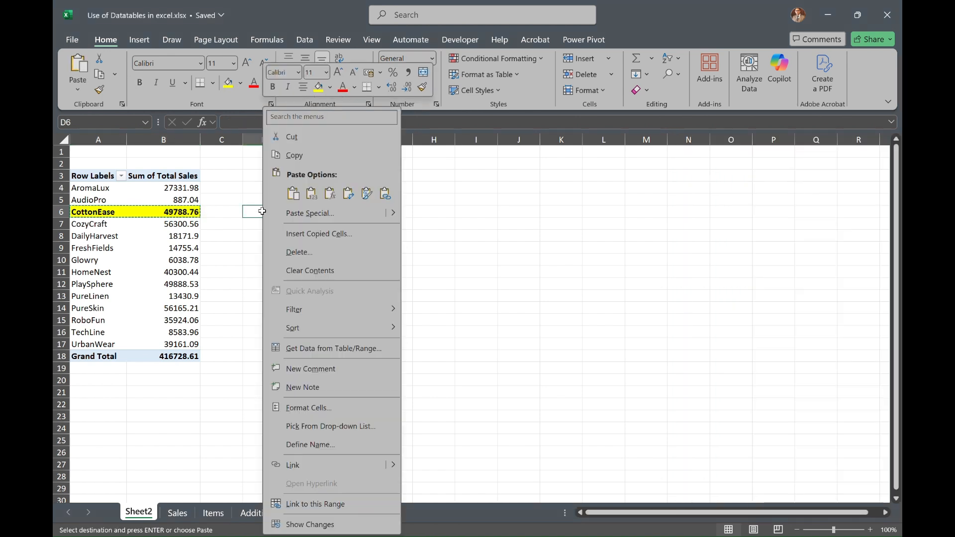
{"action": "left_click", "coordinate": [298, 201]}
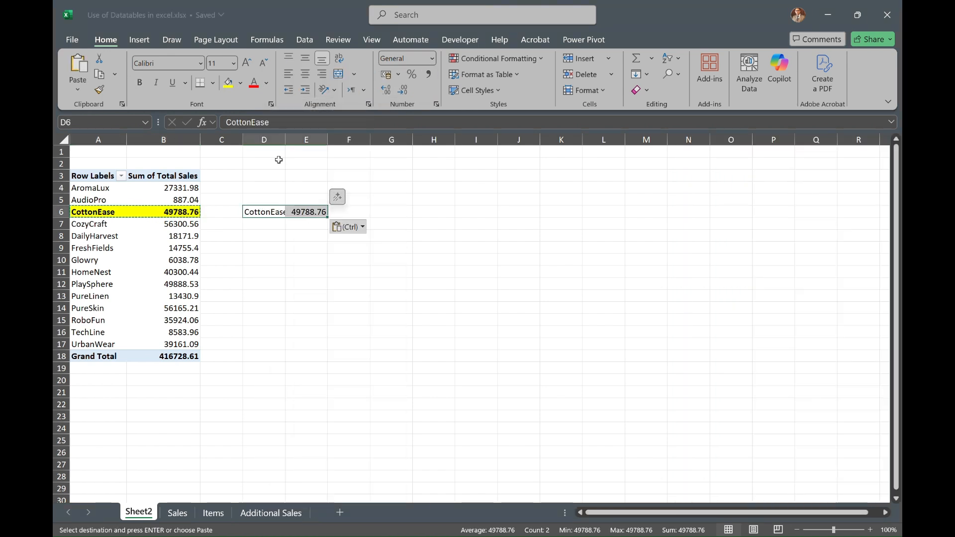
{"action": "double_click", "coordinate": [282, 140]}
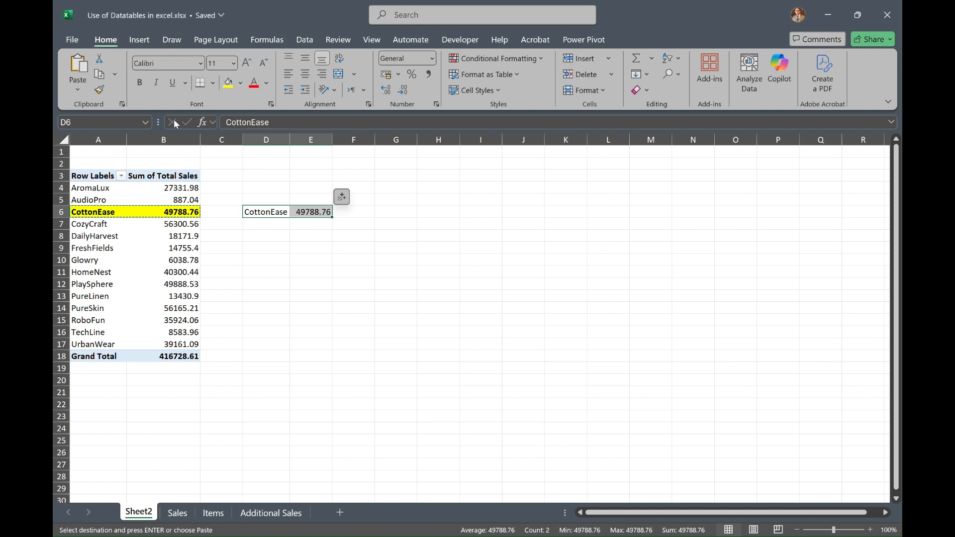
- Refresh the PivotTable to bring in the edited sold quantity for CottonEase
{"action": "right_click", "coordinate": [154, 211]}
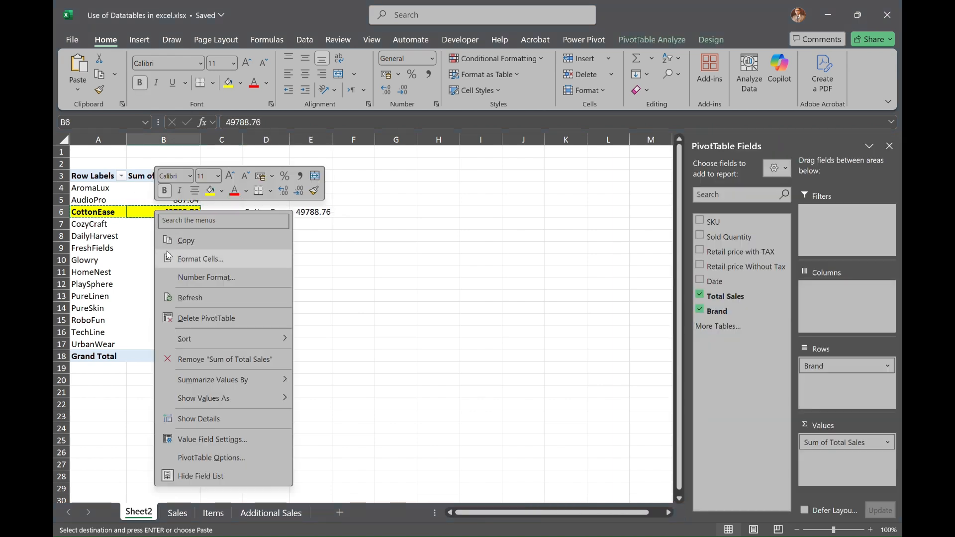
{"action": "left_click", "coordinate": [183, 301]}
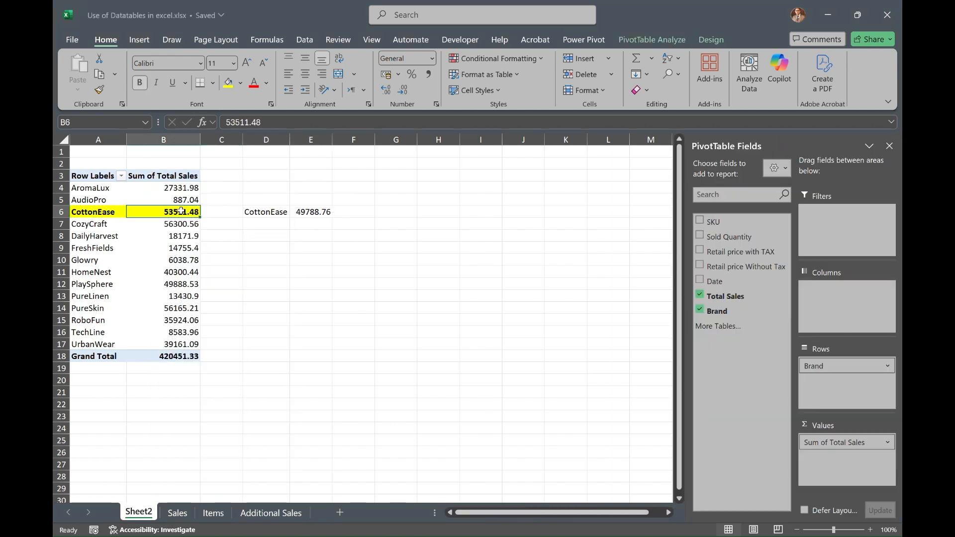
{"action": "left_click", "coordinate": [354, 213]}
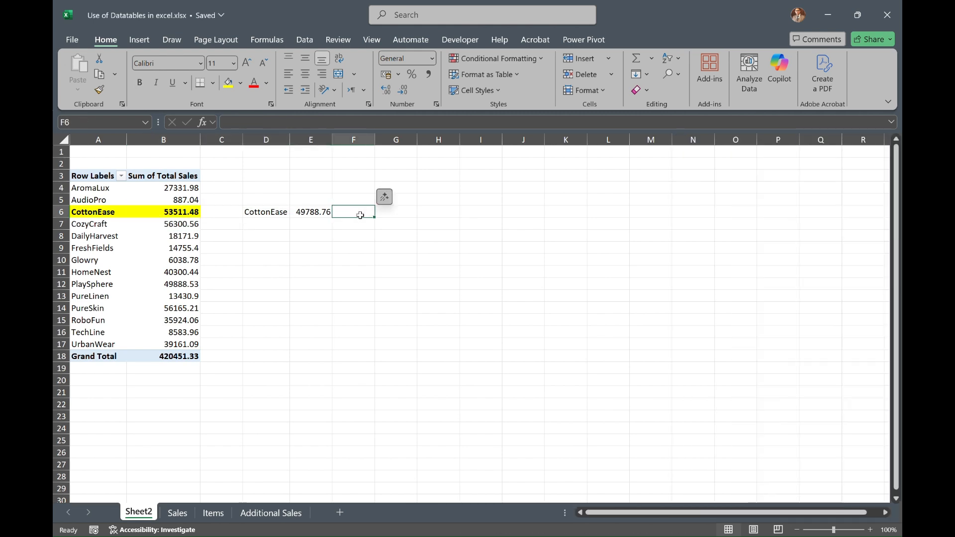
- Copy A2:E17 from the Additional Sales sheet and append it to the Sales data starting at A26
{"action": "left_click", "coordinate": [177, 514]}
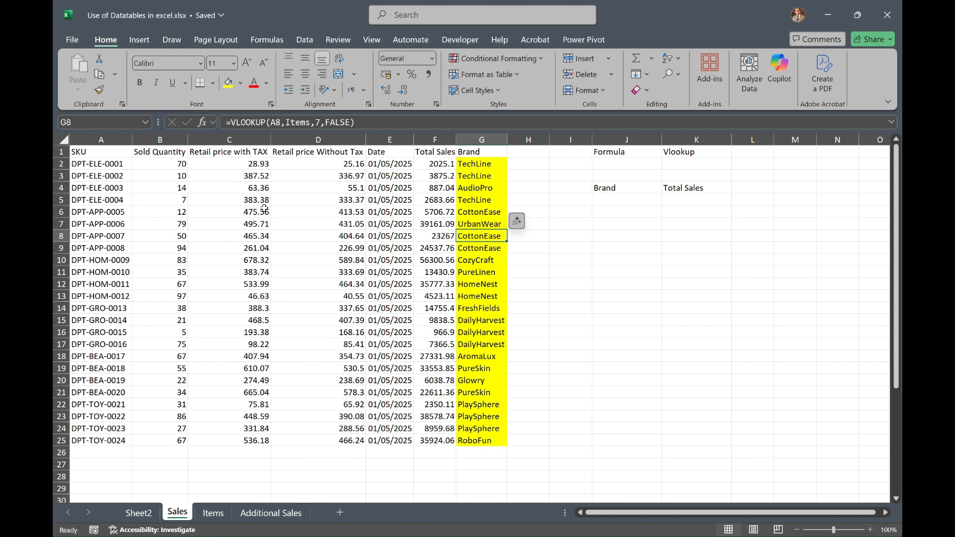
{"action": "left_click", "coordinate": [274, 512]}
{"action": "left_click_drag", "start_coordinate": [98, 163], "coordinate": [389, 346]}
{"action": "key", "text": "ctrl+c"}
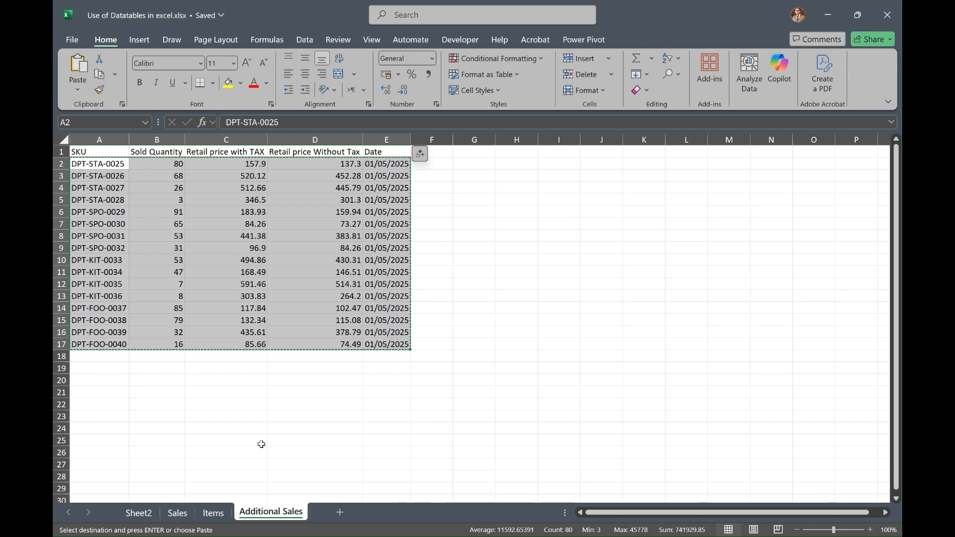
{"action": "left_click", "coordinate": [177, 512]}
{"action": "left_click", "coordinate": [112, 450]}
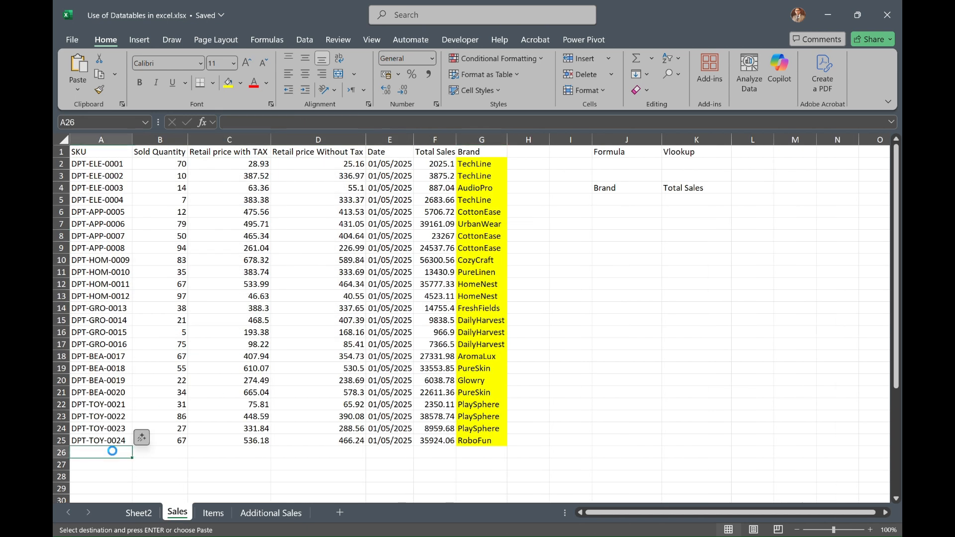
{"action": "key", "text": "ctrl+v"}
{"action": "scroll", "coordinate": [420, 386], "scroll_direction": "down", "scroll_amount": 3}
{"action": "scroll", "coordinate": [420, 387], "scroll_direction": "down", "scroll_amount": 2}
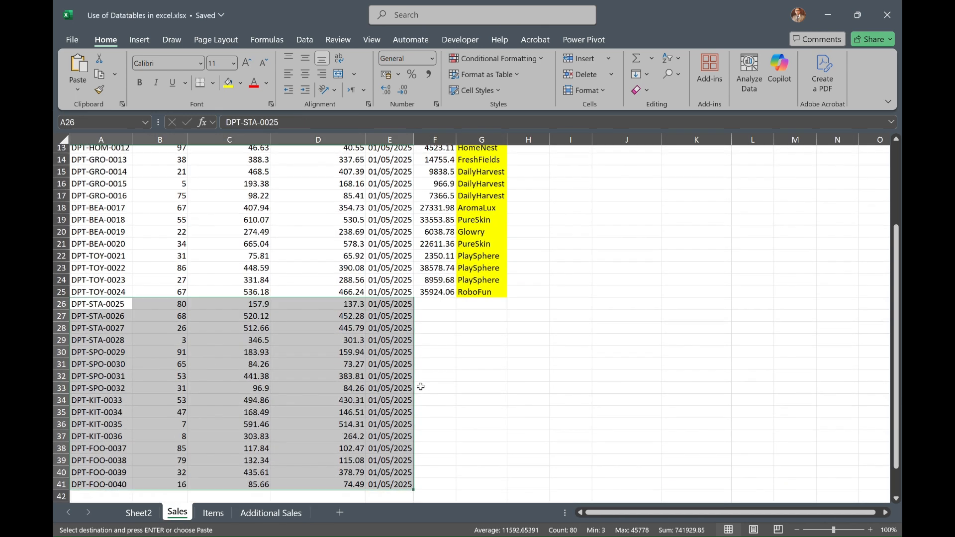
- Highlight the empty Total Sales and Brand cells F26:G41 of the appended rows in yellow
{"action": "left_click_drag", "start_coordinate": [437, 280], "coordinate": [489, 459]}
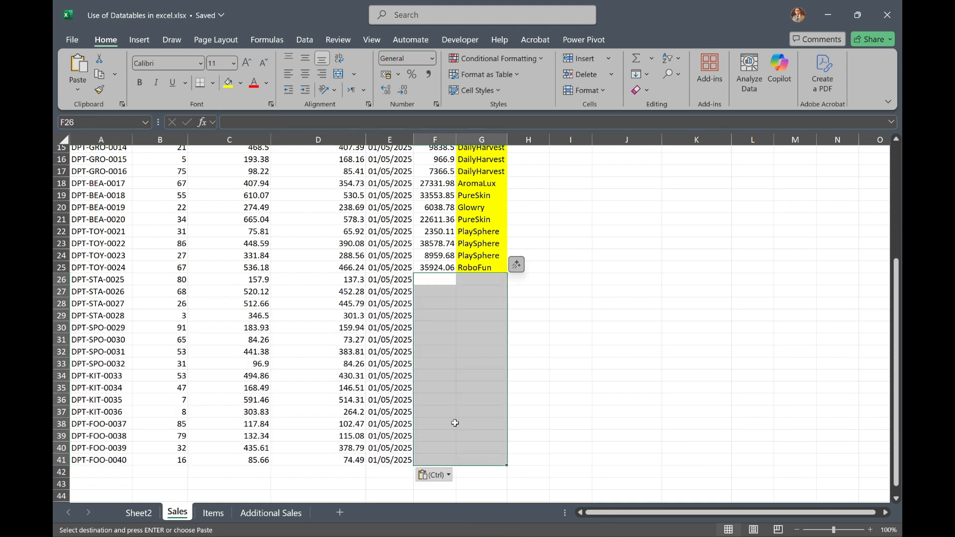
{"action": "left_click", "coordinate": [232, 87]}
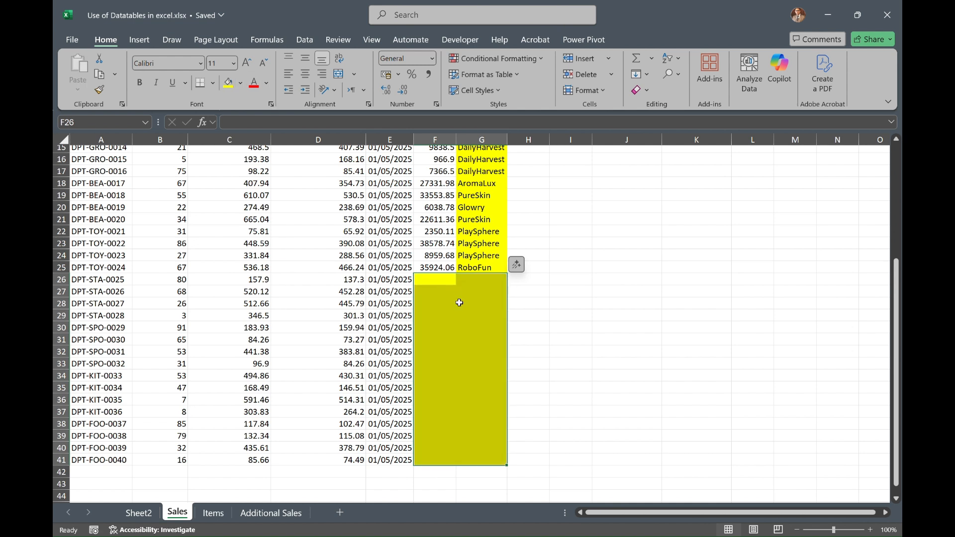
{"action": "left_click", "coordinate": [450, 283]}
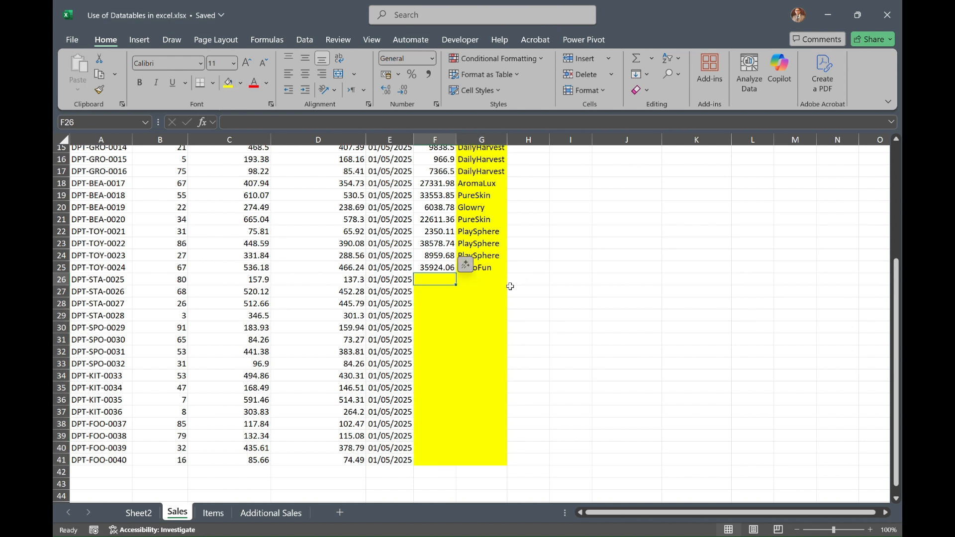
- Fill the Total Sales formula from F25 and the Brand formula from G25 down to row 41
{"action": "left_click", "coordinate": [452, 269]}
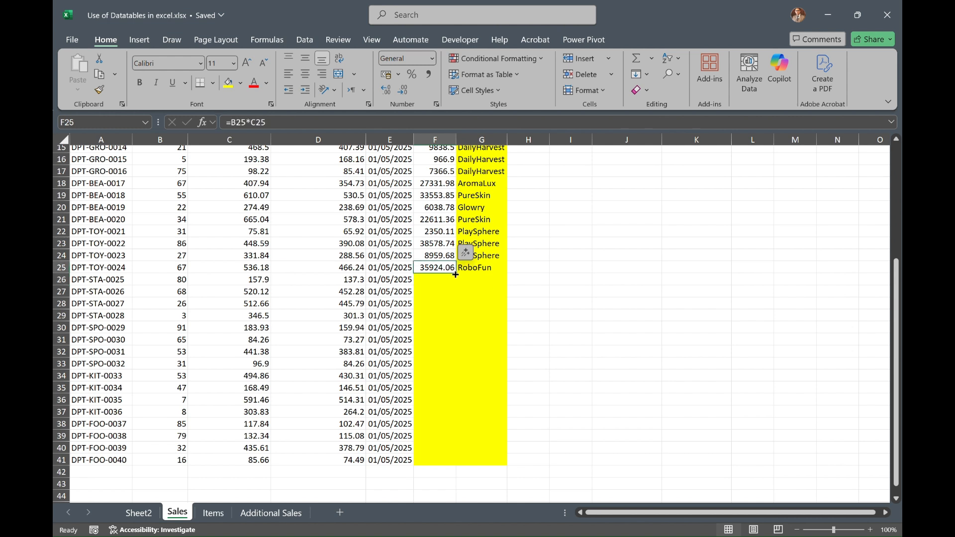
{"action": "double_click", "coordinate": [455, 275]}
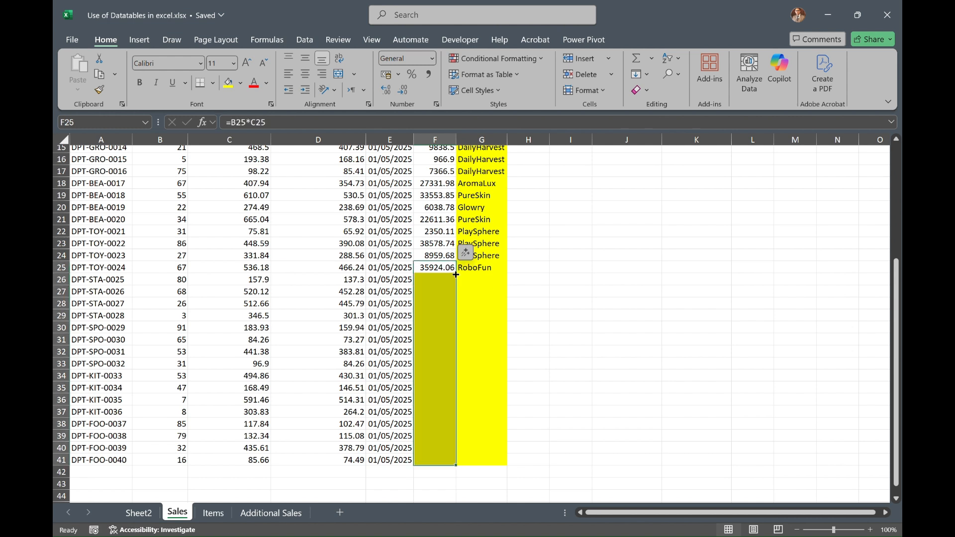
{"action": "left_click", "coordinate": [494, 269]}
{"action": "double_click", "coordinate": [508, 273]}
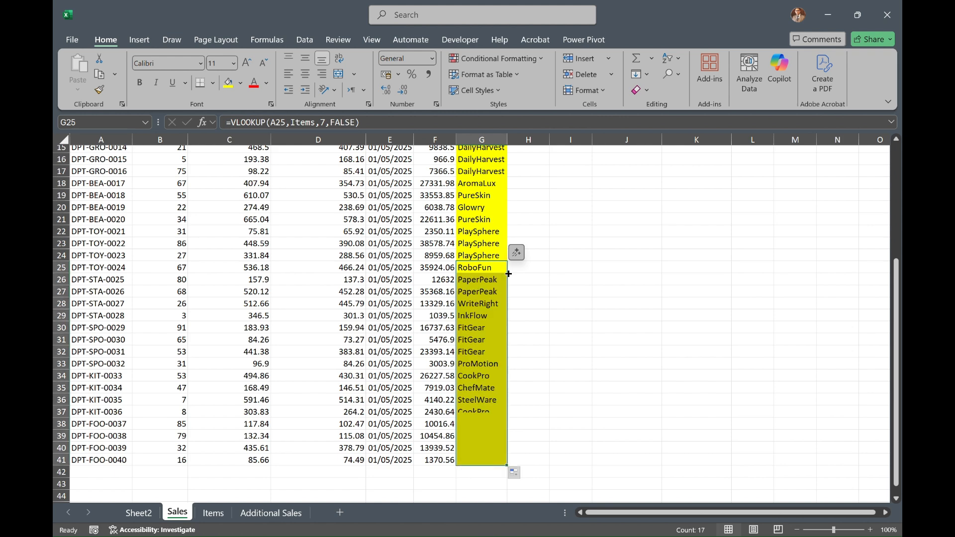
{"action": "scroll", "coordinate": [316, 294], "scroll_direction": "up", "scroll_amount": 5}
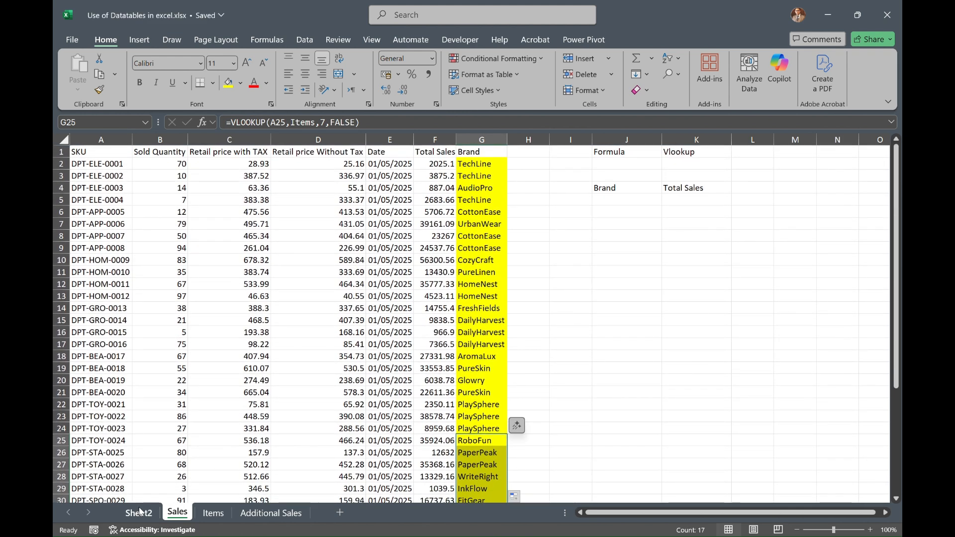
- Refresh the PivotTable on Sheet2 to test whether it picks up the appended sales rows
{"action": "left_click", "coordinate": [139, 512]}
{"action": "left_click", "coordinate": [130, 296]}
{"action": "right_click", "coordinate": [130, 295]}
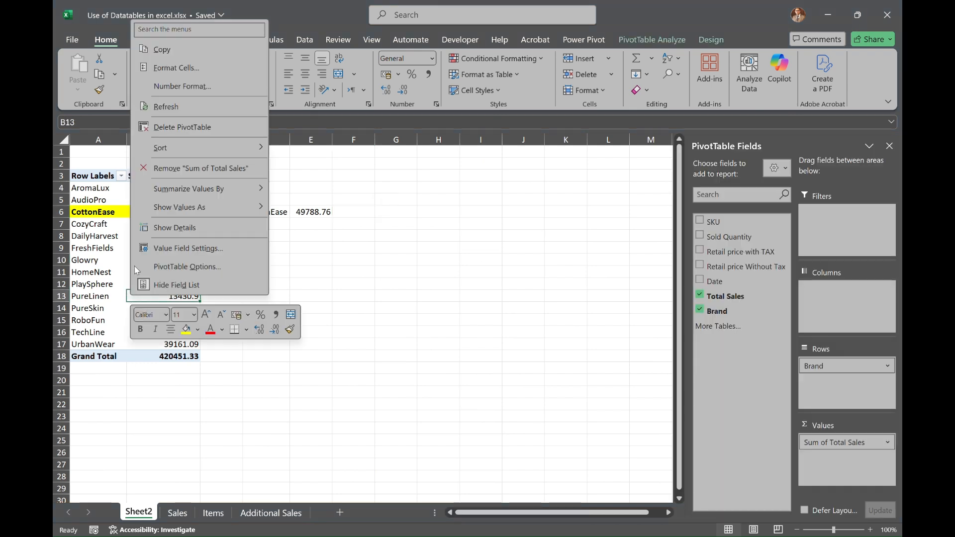
{"action": "left_click", "coordinate": [164, 108]}
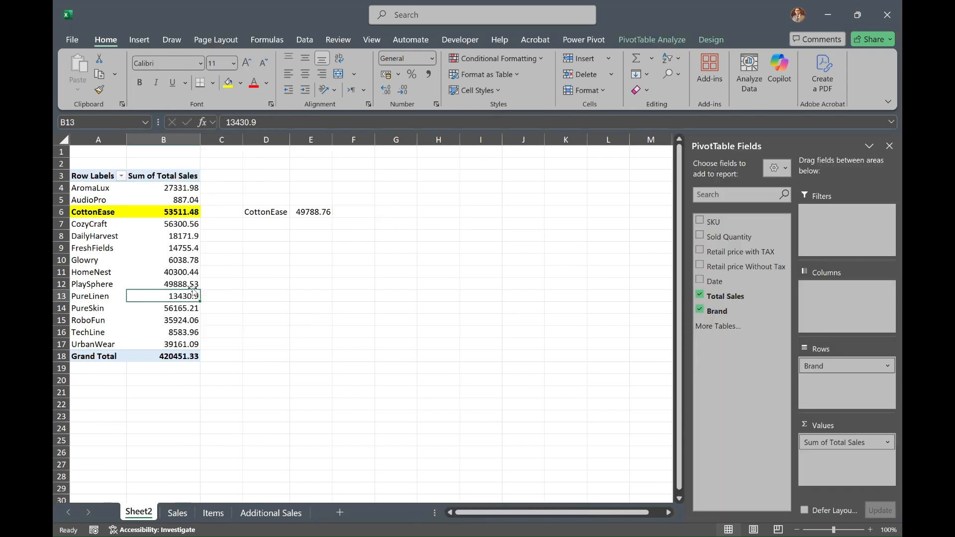
- Enter the note "No change ... WHY ?" in D18 beside the PivotTable's Grand Total
{"action": "left_click", "coordinate": [174, 357]}
{"action": "left_click", "coordinate": [271, 356]}
{"action": "type", "text": "No change"}
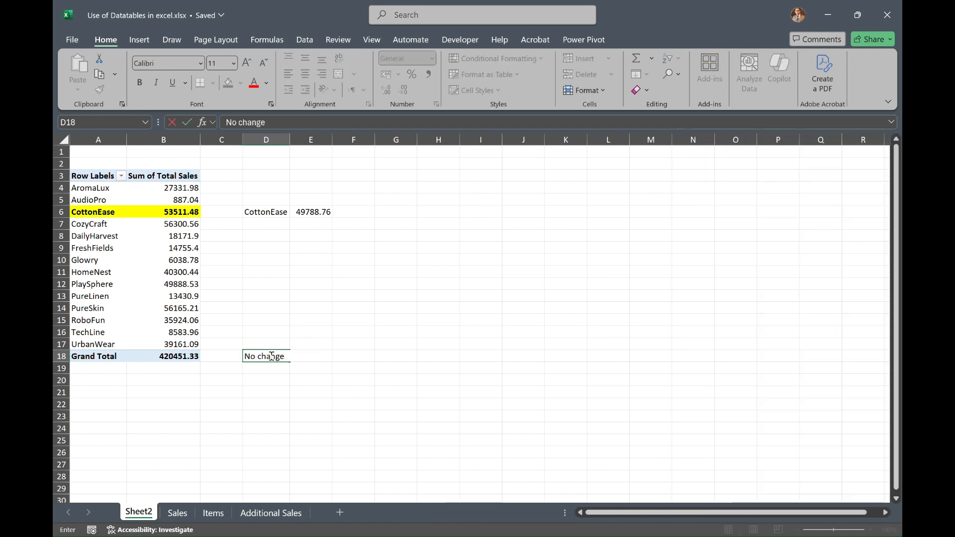
{"action": "type", "text": " ... WHY ?"}
{"action": "key", "text": "Return"}
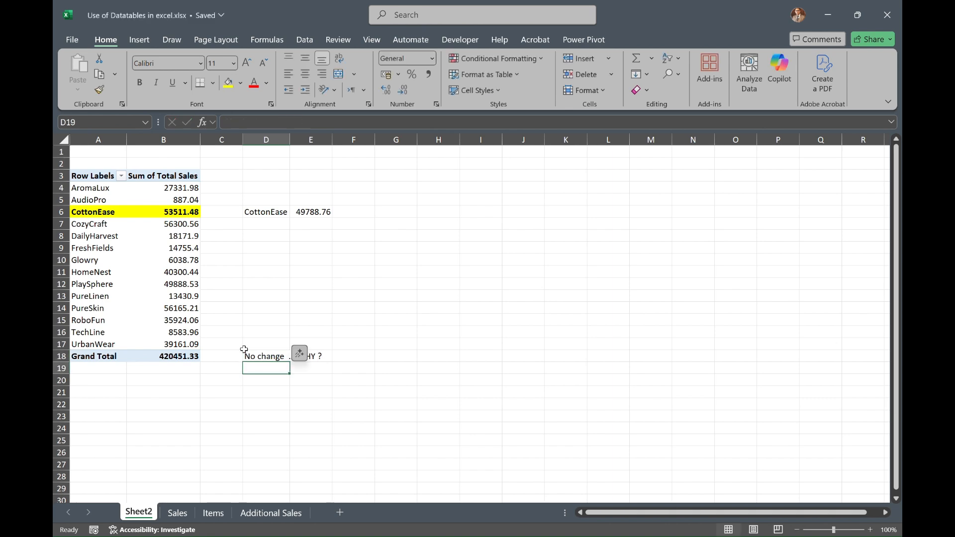
{"action": "left_click", "coordinate": [177, 514]}
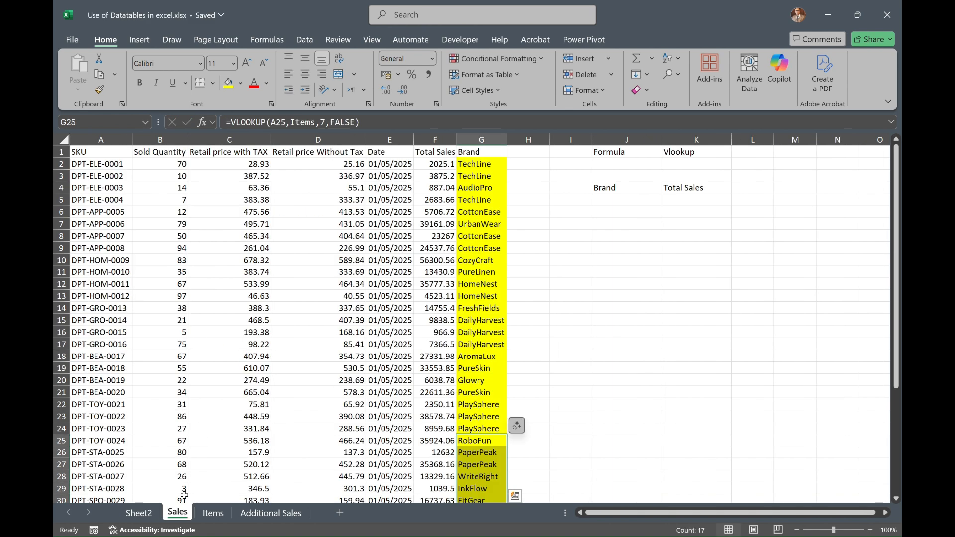
{"action": "left_click", "coordinate": [146, 122]}
{"action": "left_click", "coordinate": [188, 213]}
{"action": "left_click", "coordinate": [101, 153]}
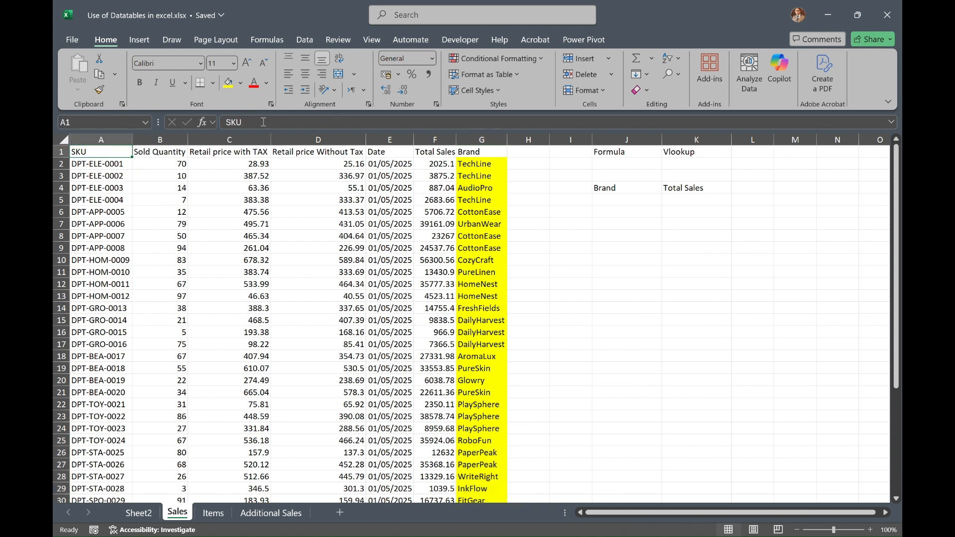
- Change the data source of the PivotTable on Sheet2 to the range Sales!$A$1:$G$41
{"action": "left_click", "coordinate": [139, 512]}
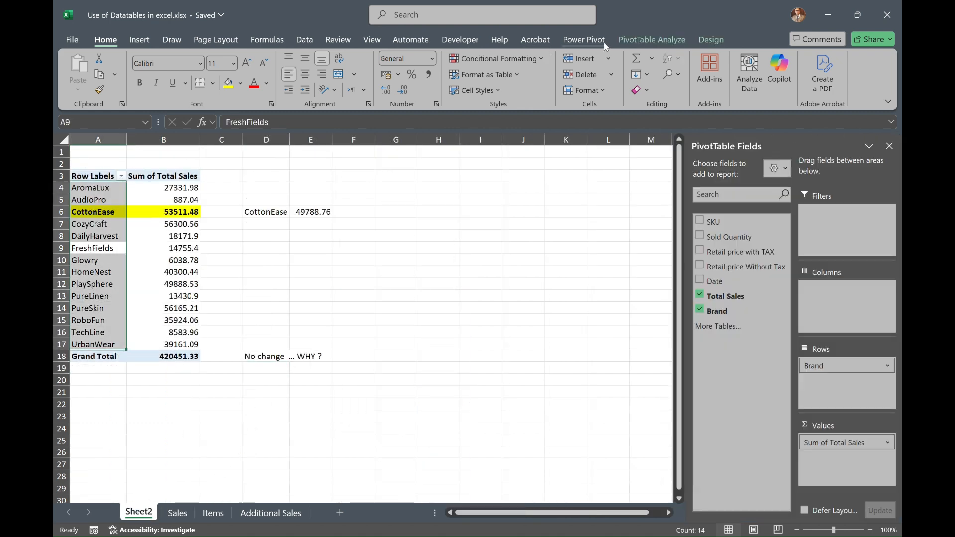
{"action": "left_click", "coordinate": [583, 40]}
{"action": "left_click", "coordinate": [637, 39]}
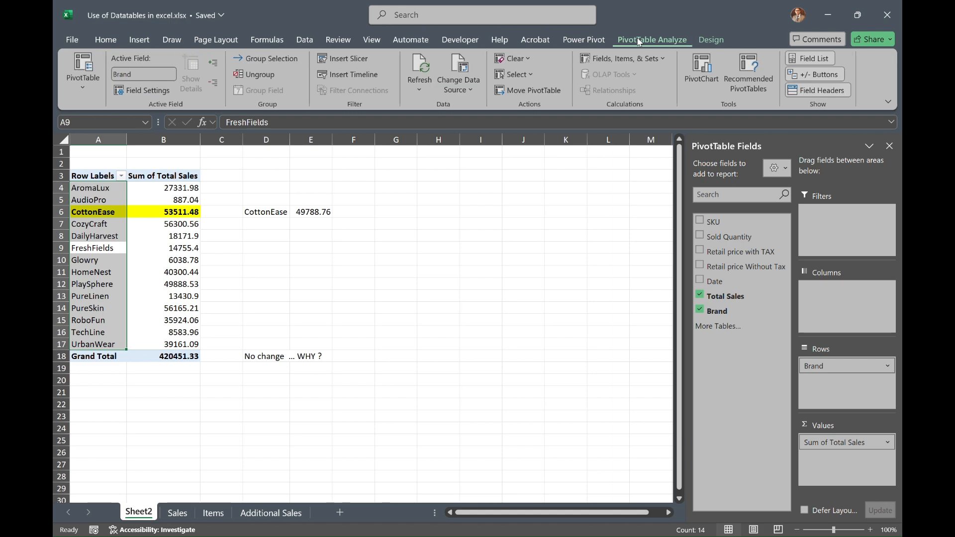
{"action": "left_click", "coordinate": [460, 69]}
{"action": "left_click", "coordinate": [579, 206]}
{"action": "left_click", "coordinate": [577, 206]}
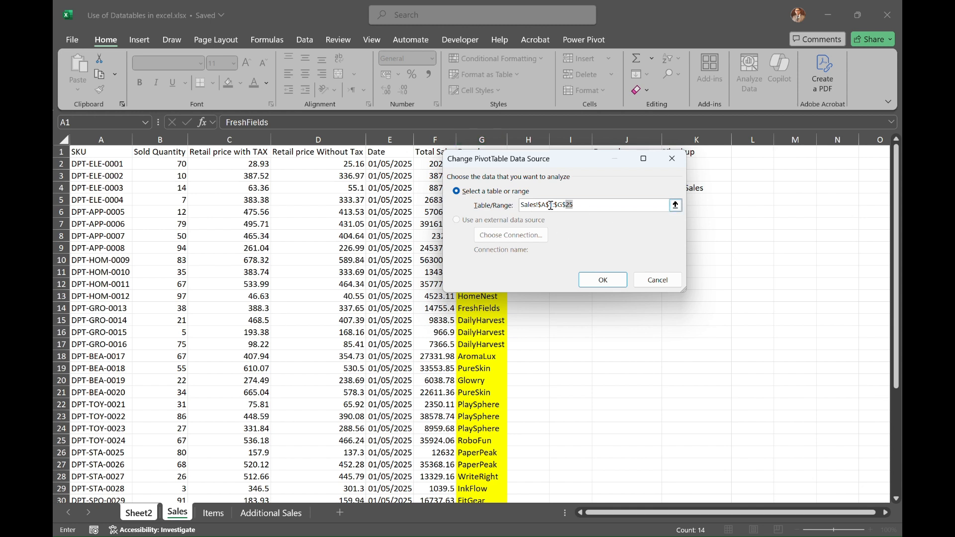
{"action": "left_click", "coordinate": [675, 205]}
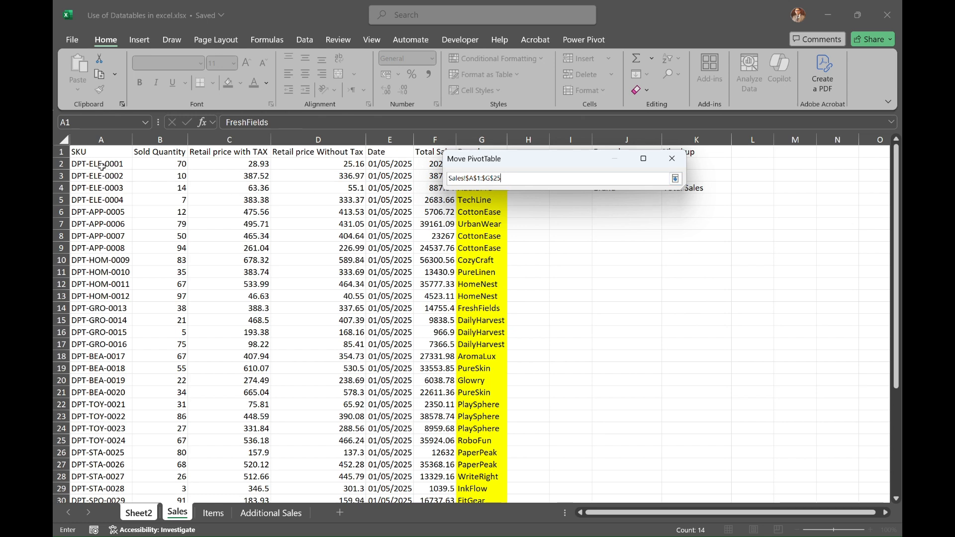
{"action": "scroll", "coordinate": [85, 298], "scroll_direction": "down", "scroll_amount": 3}
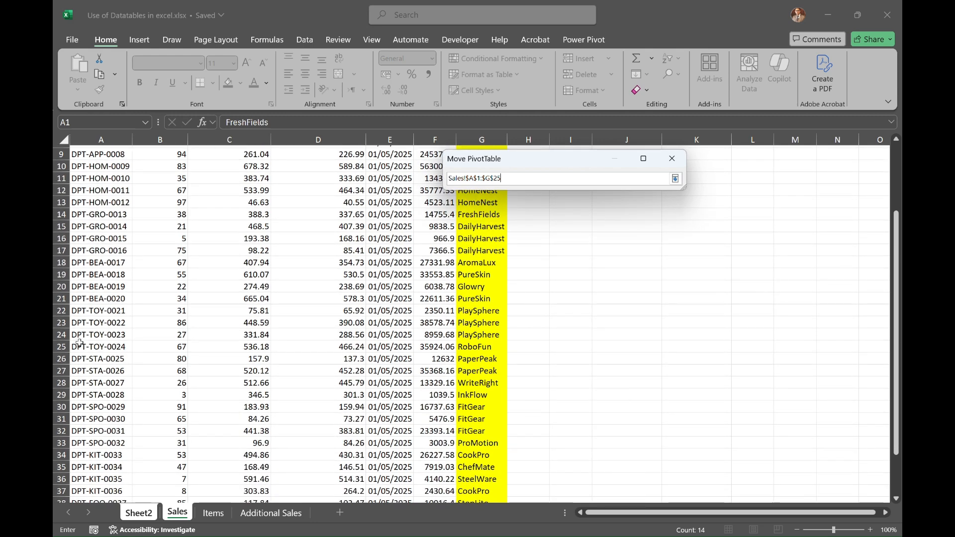
{"action": "left_click_drag", "start_coordinate": [473, 348], "coordinate": [60, 80]}
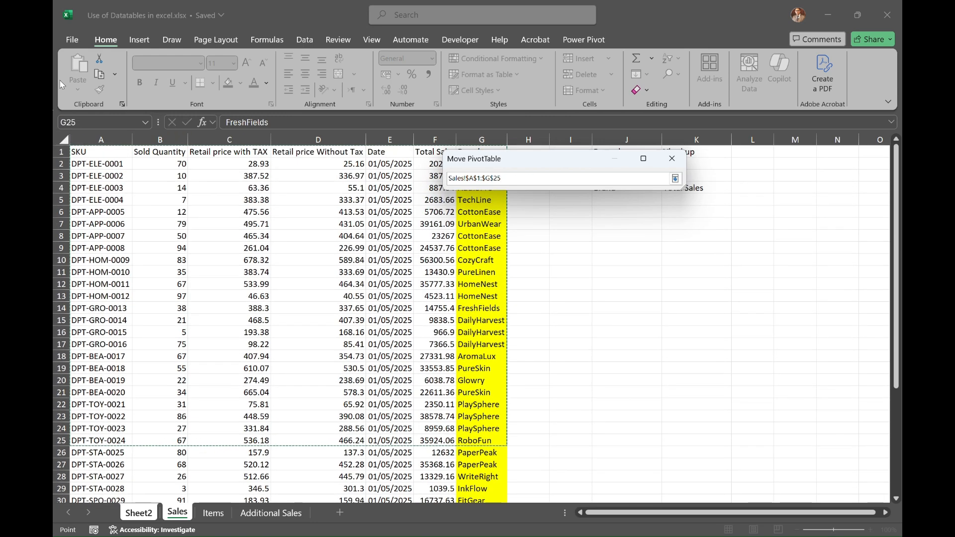
{"action": "left_click_drag", "start_coordinate": [97, 149], "coordinate": [495, 479]}
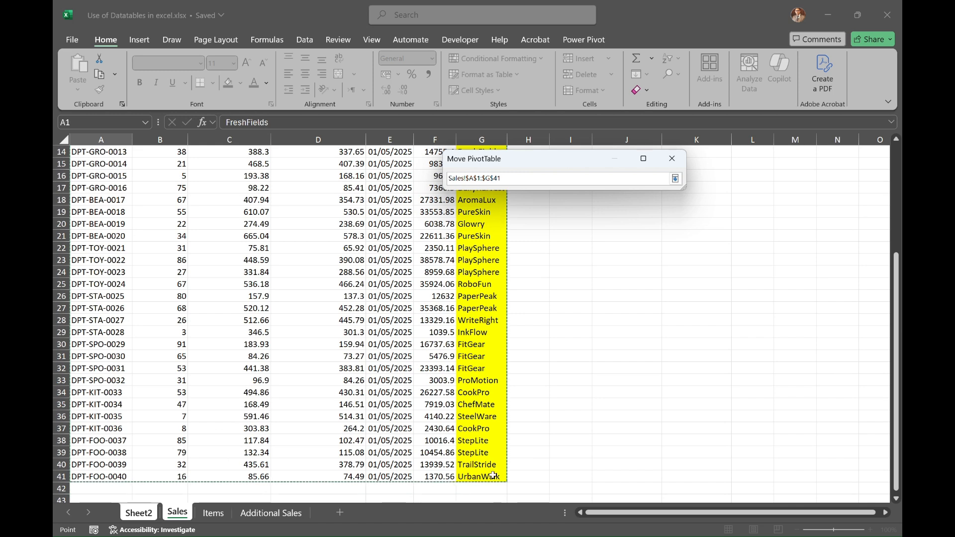
{"action": "left_click", "coordinate": [673, 180]}
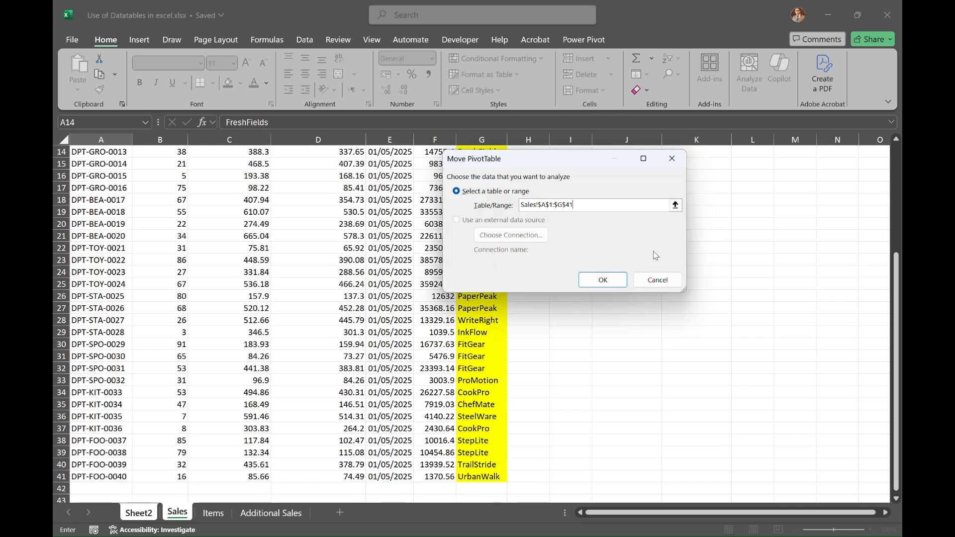
{"action": "left_click", "coordinate": [602, 279]}
- Enter the note "Now changed ... Yes!" in D29 beside the PivotTable's Grand Total
{"action": "left_click", "coordinate": [179, 491]}
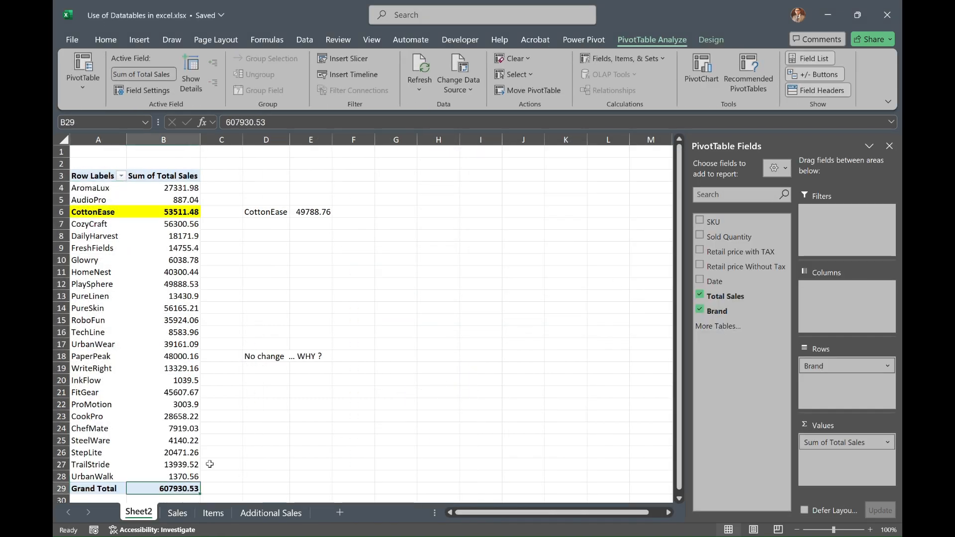
{"action": "left_click", "coordinate": [269, 488]}
{"action": "type", "text": "Now changed ..."}
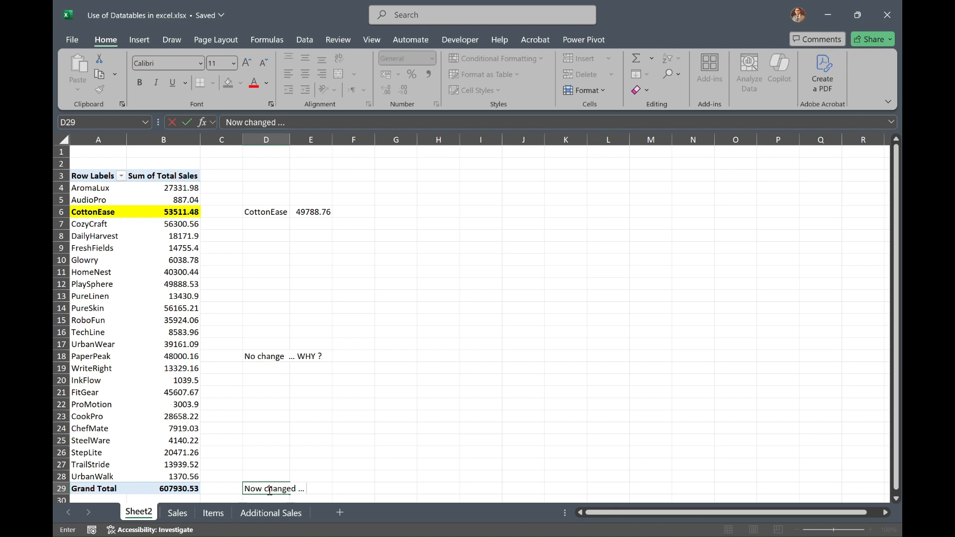
{"action": "type", "text": "Yes!"}
{"action": "key", "text": "Return"}
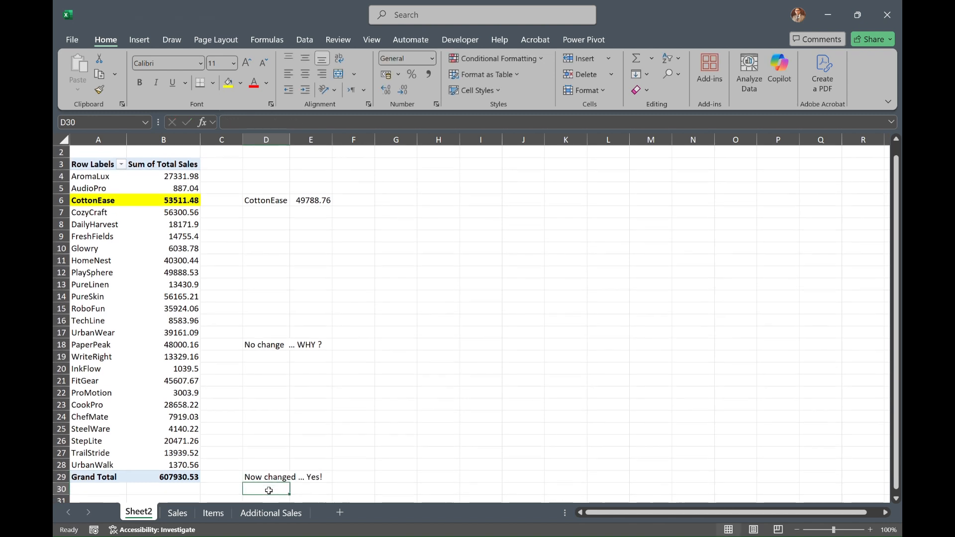